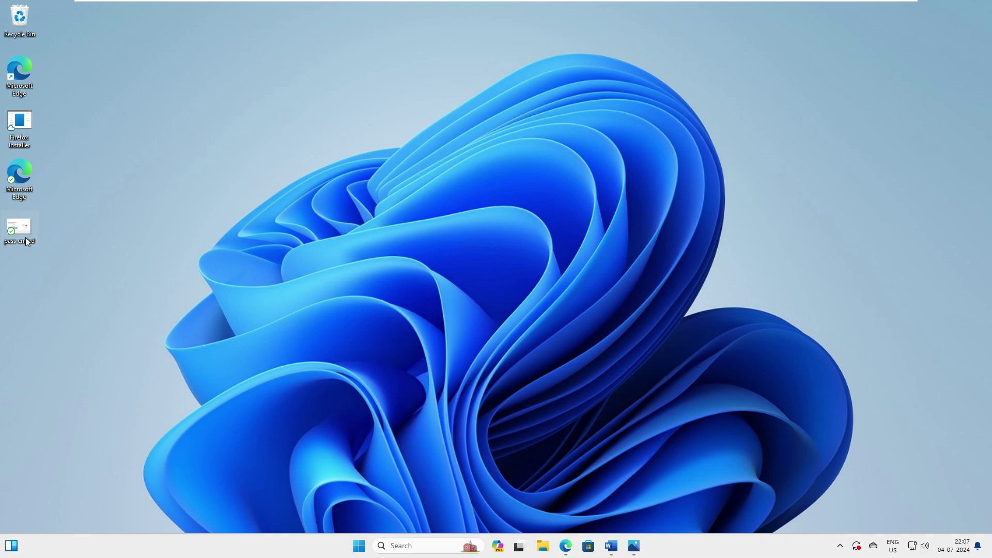
Glance at the expired Office pass screenshot, then return to the Microsoft 365 plans page
{"action": "left_click", "coordinate": [642, 552]}
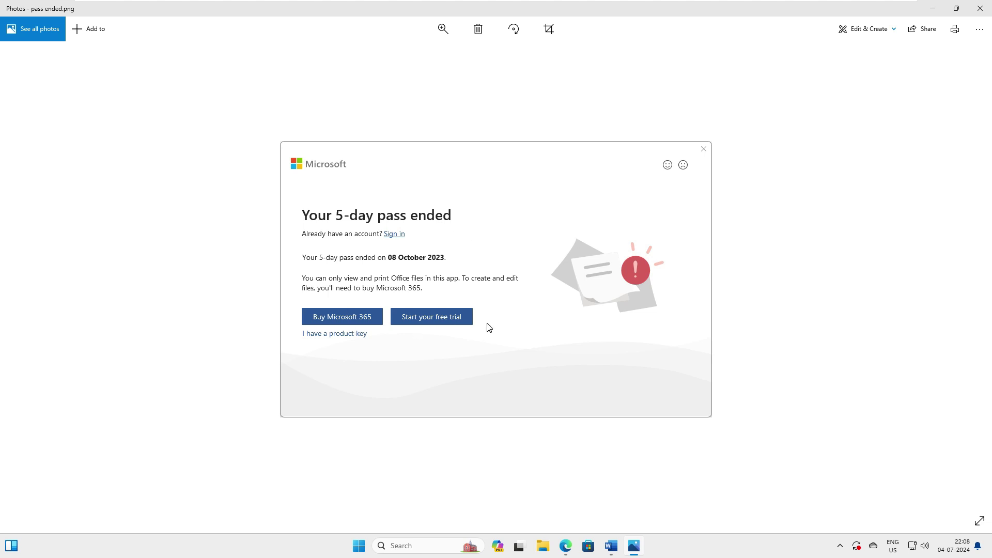
{"action": "left_click", "coordinate": [932, 8]}
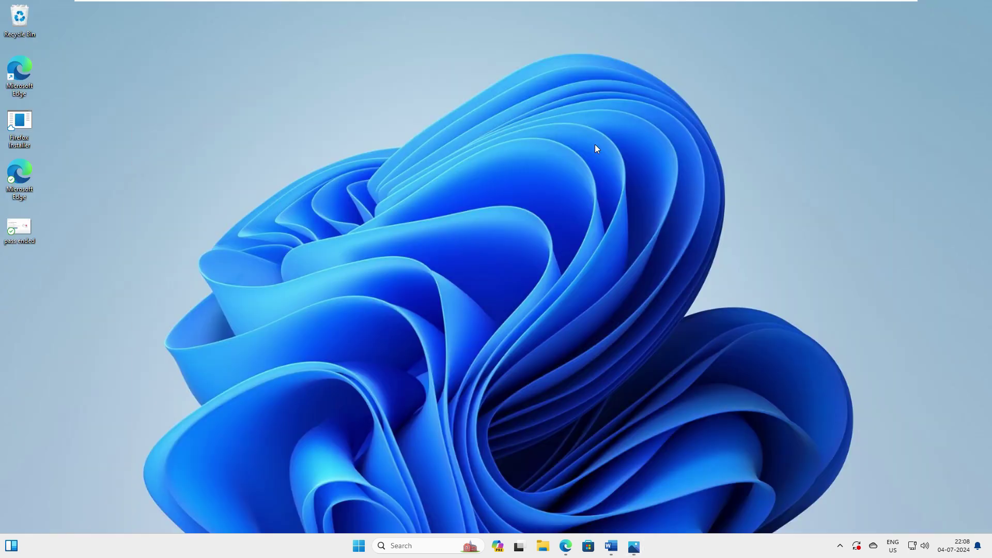
{"action": "left_click", "coordinate": [566, 546]}
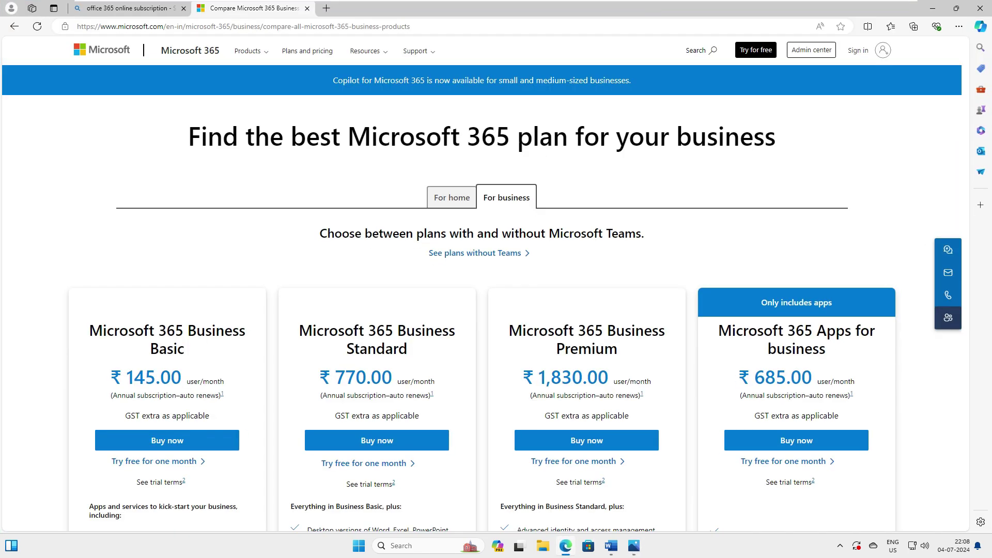
Compare the Microsoft 365 Family and Personal home plans' yearly and monthly prices
{"action": "left_click", "coordinate": [443, 198]}
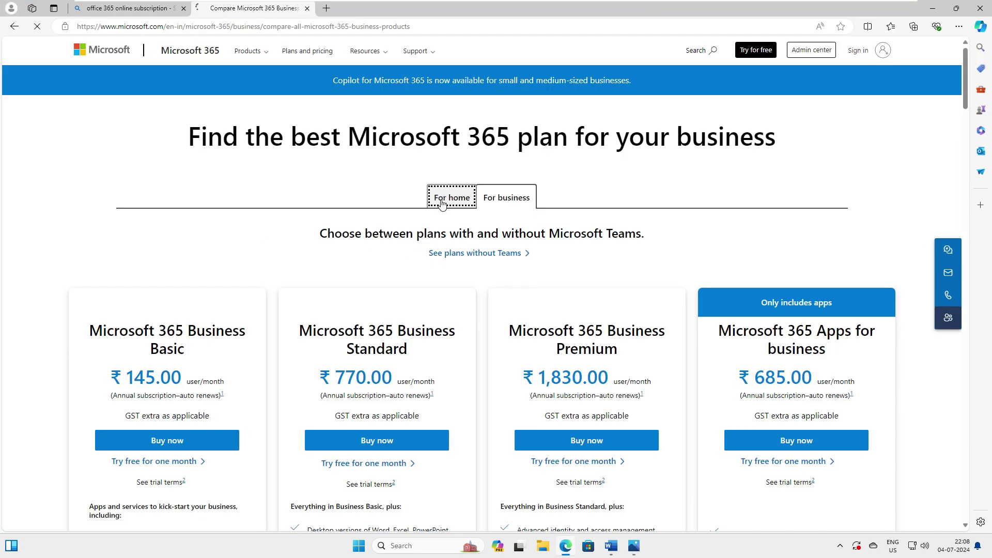
{"action": "scroll", "coordinate": [295, 405], "scroll_direction": "down", "scroll_amount": 2}
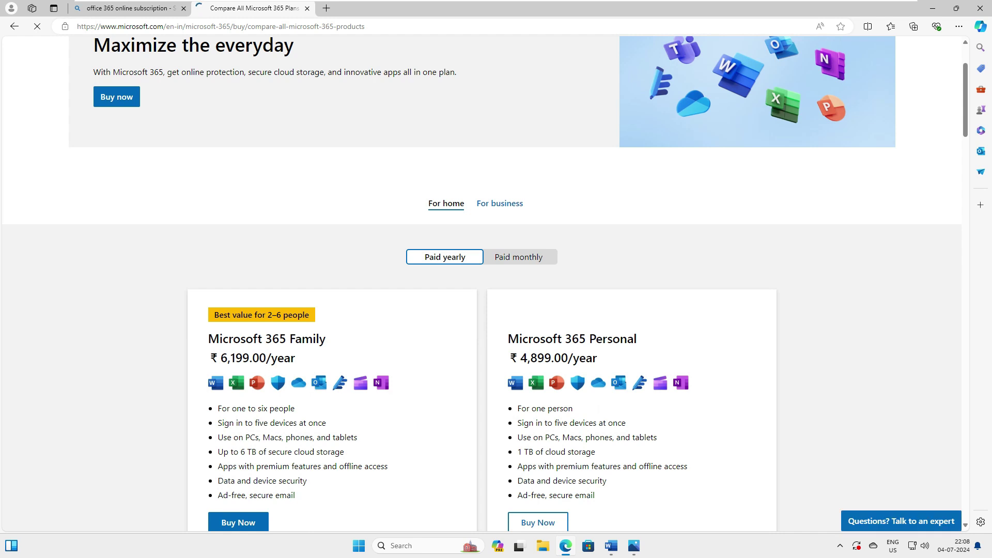
{"action": "left_click_drag", "start_coordinate": [222, 358], "coordinate": [291, 357]}
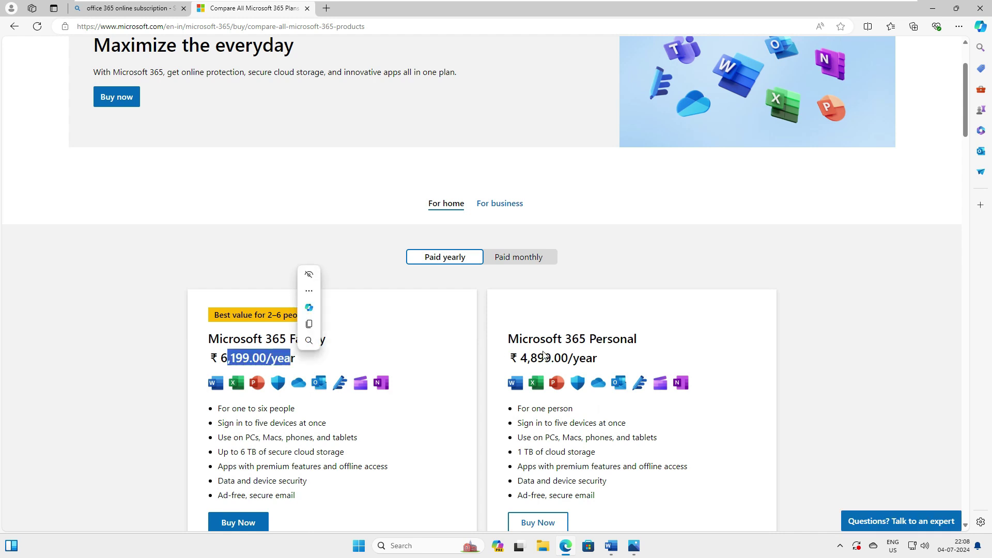
{"action": "left_click_drag", "start_coordinate": [520, 358], "coordinate": [572, 357]}
{"action": "left_click", "coordinate": [609, 360]}
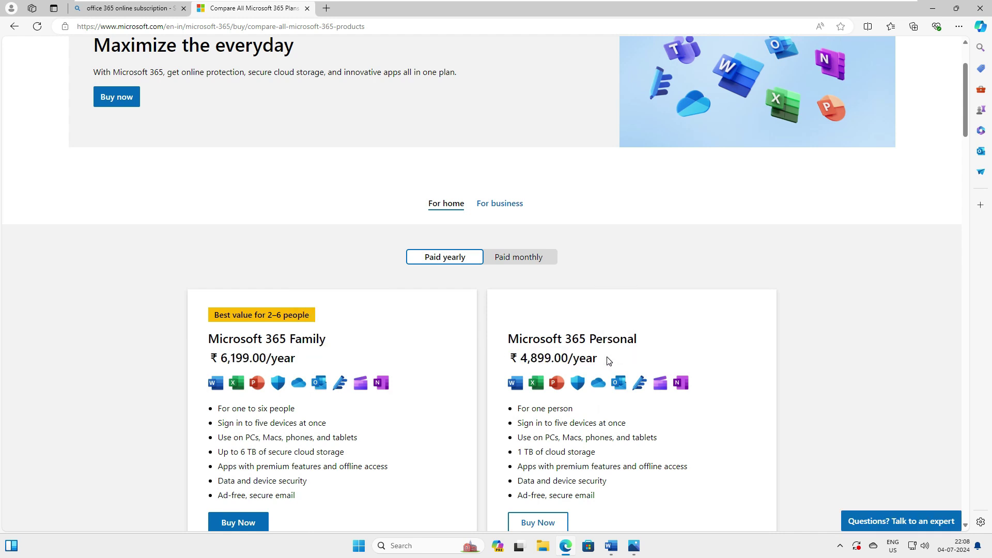
{"action": "left_click_drag", "start_coordinate": [606, 363], "coordinate": [525, 362]}
{"action": "left_click", "coordinate": [525, 362]}
{"action": "left_click_drag", "start_coordinate": [323, 362], "coordinate": [221, 361]}
{"action": "left_click", "coordinate": [519, 257]}
{"action": "scroll", "coordinate": [511, 181], "scroll_direction": "down", "scroll_amount": 2}
{"action": "left_click", "coordinate": [506, 105]}
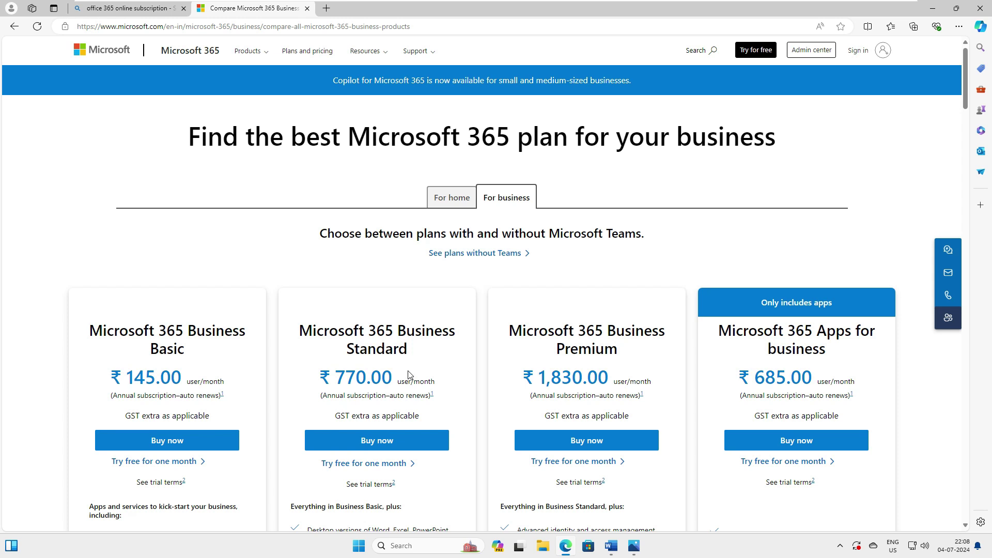
{"action": "scroll", "coordinate": [480, 259], "scroll_direction": "down", "scroll_amount": 4}
{"action": "left_click_drag", "start_coordinate": [324, 124], "coordinate": [399, 174]}
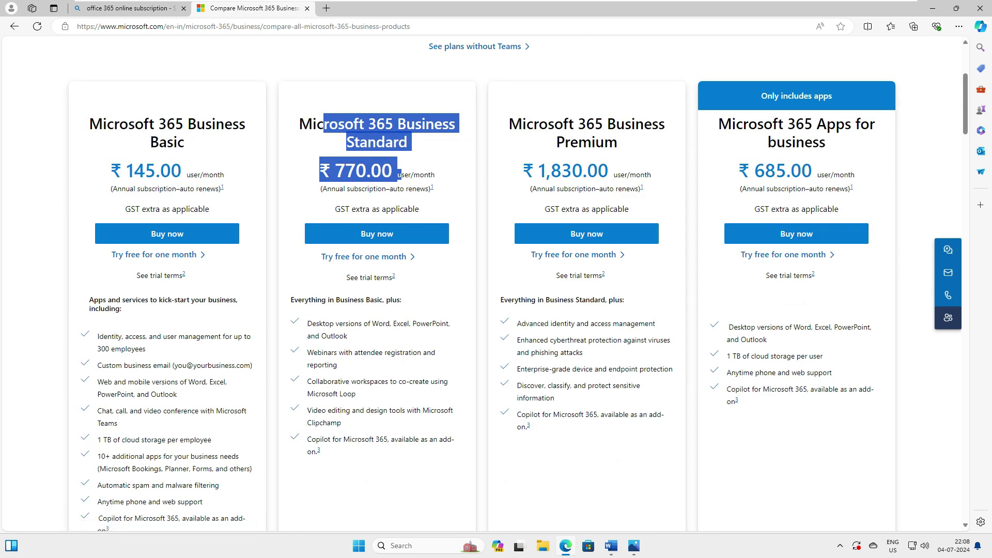
{"action": "left_click_drag", "start_coordinate": [307, 325], "coordinate": [364, 342]}
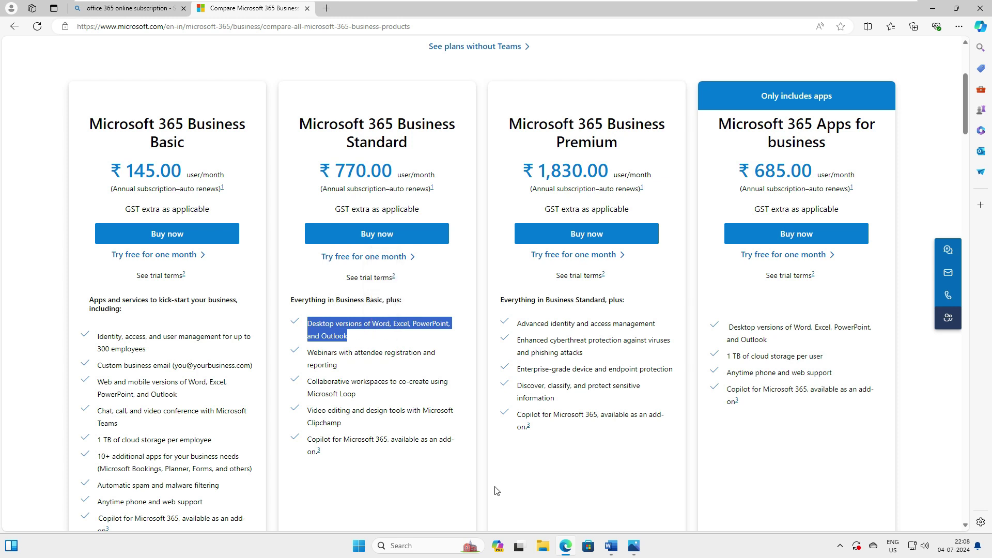
{"action": "left_click", "coordinate": [634, 545]}
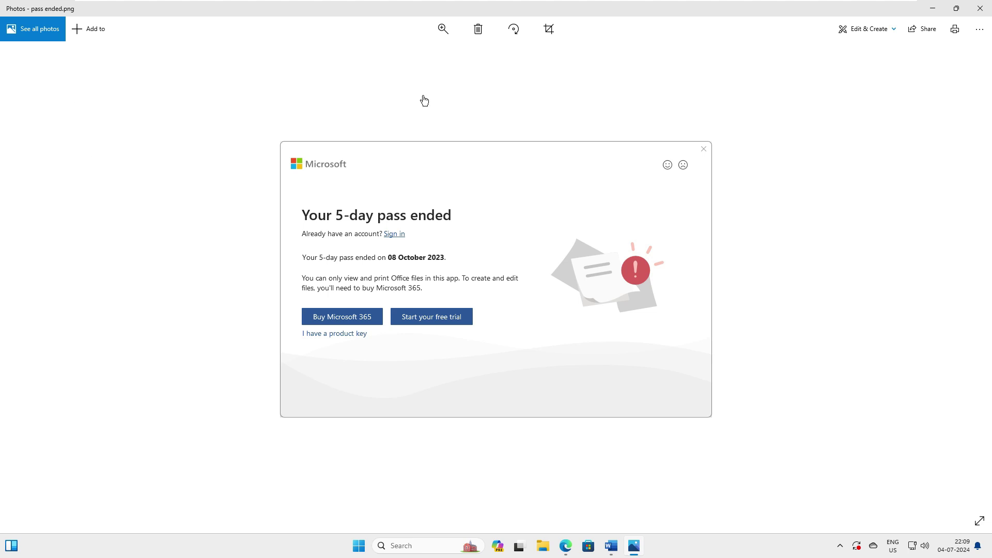
Open the Go Dynamic IT channel's Videos page in a new tab and highlight 'LibreOffice' in the first title
{"action": "left_click", "coordinate": [571, 546]}
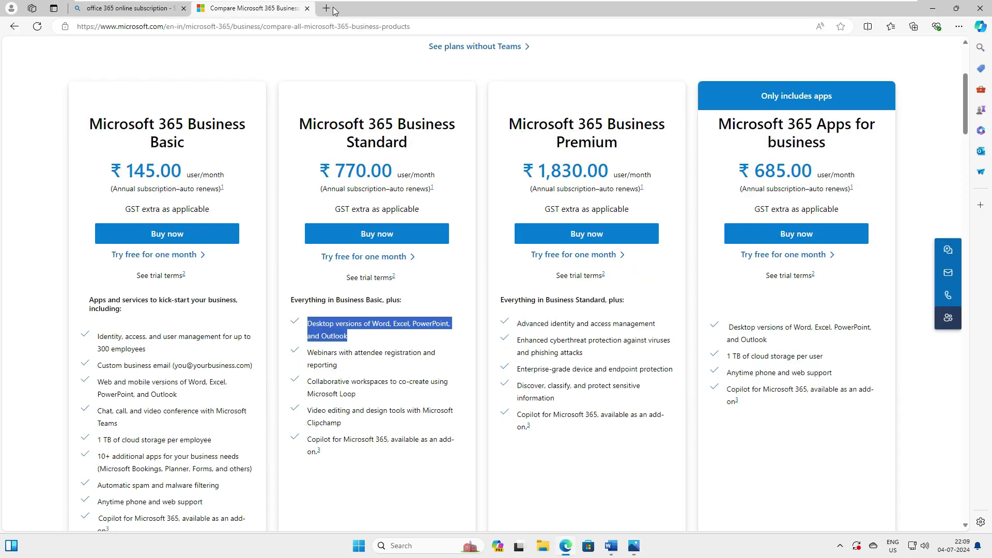
{"action": "left_click", "coordinate": [332, 9]}
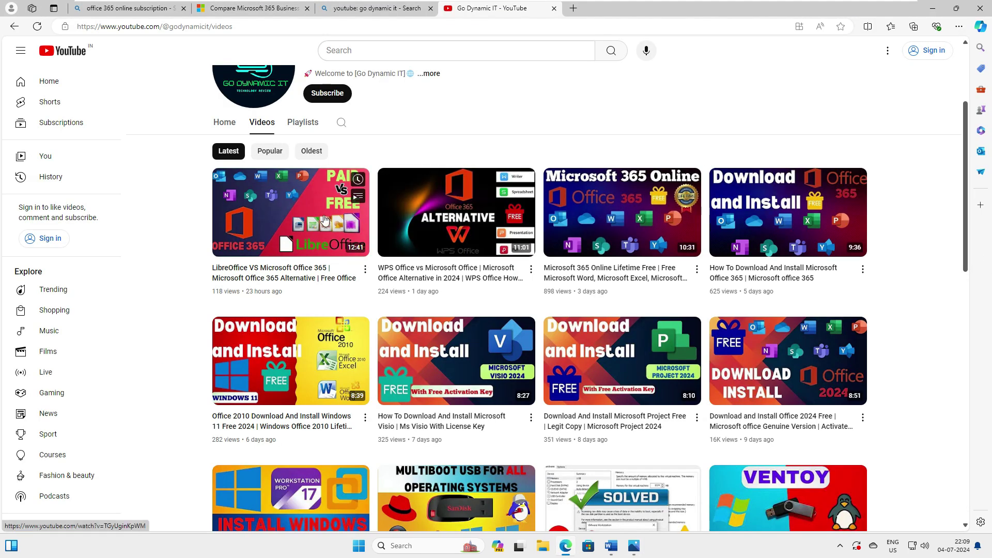
{"action": "scroll", "coordinate": [324, 219], "scroll_direction": "up", "scroll_amount": 1}
{"action": "left_click_drag", "start_coordinate": [317, 91], "coordinate": [429, 92]}
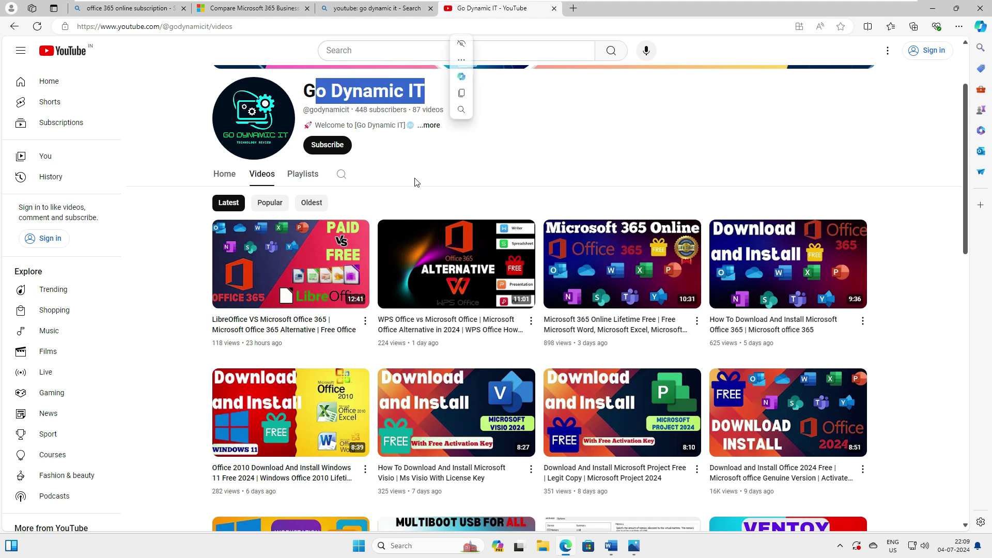
{"action": "left_click", "coordinate": [290, 263]}
{"action": "double_click", "coordinate": [229, 320]}
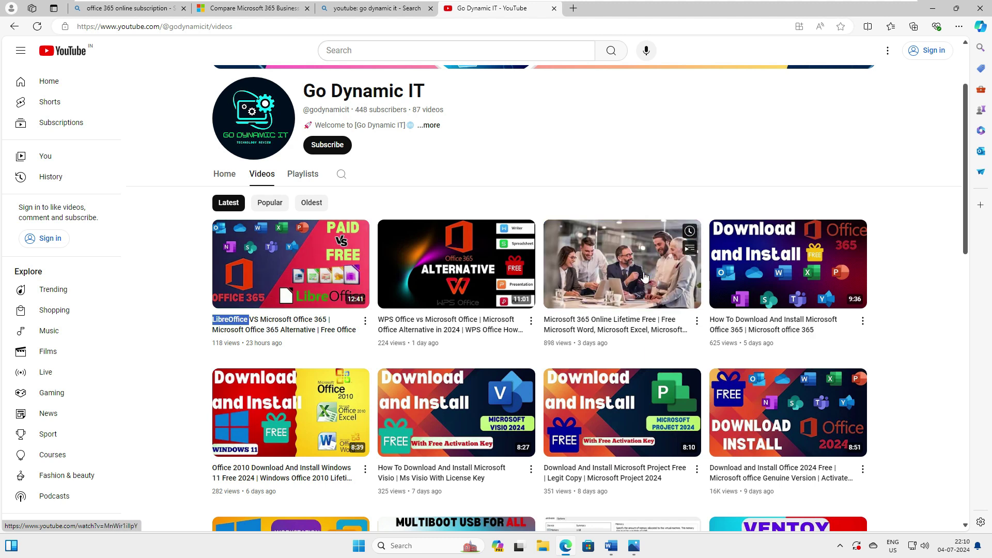
Minimize the browser and screenshot to reveal the desktop, then bring the browser back
{"action": "left_click", "coordinate": [933, 8]}
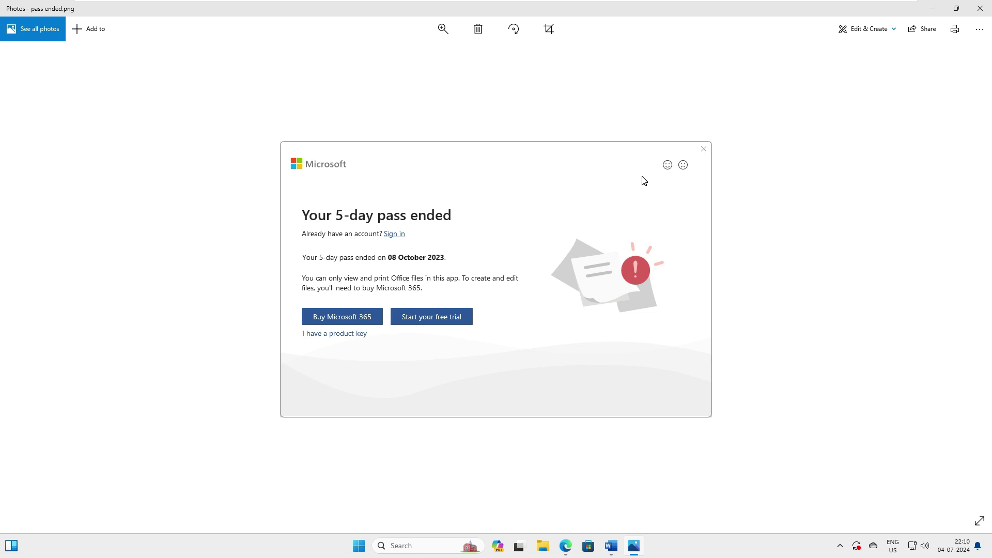
{"action": "left_click", "coordinate": [933, 9]}
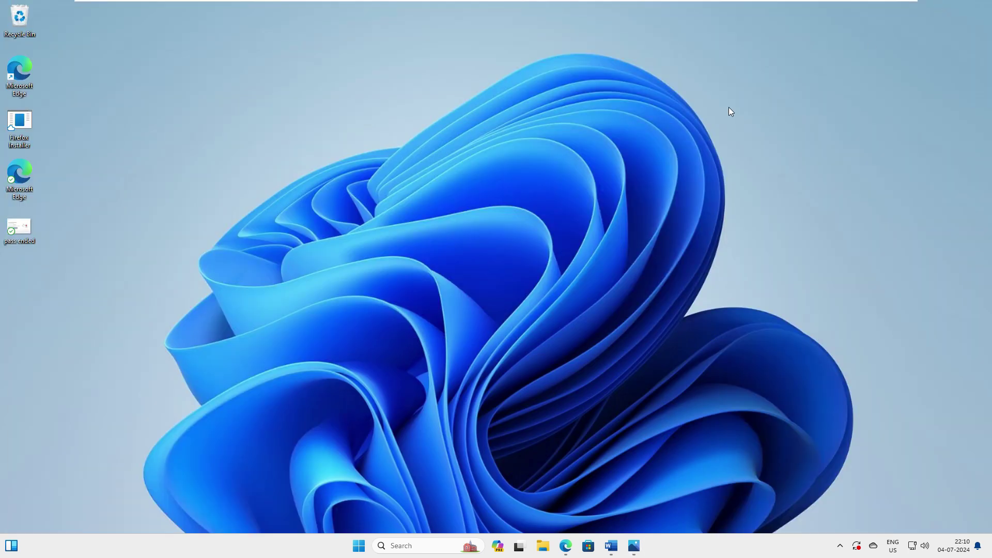
{"action": "left_click", "coordinate": [567, 548]}
Search the web for 'freeoffice' and open the freeoffice.com result in a new tab
{"action": "left_click", "coordinate": [573, 8]}
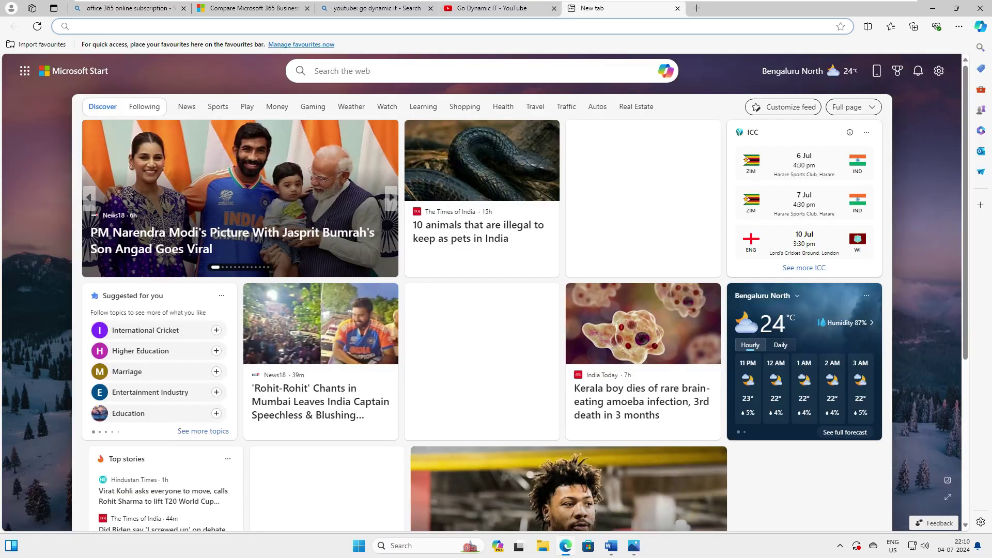
{"action": "type", "text": "freeoffice"}
{"action": "key", "text": "Return"}
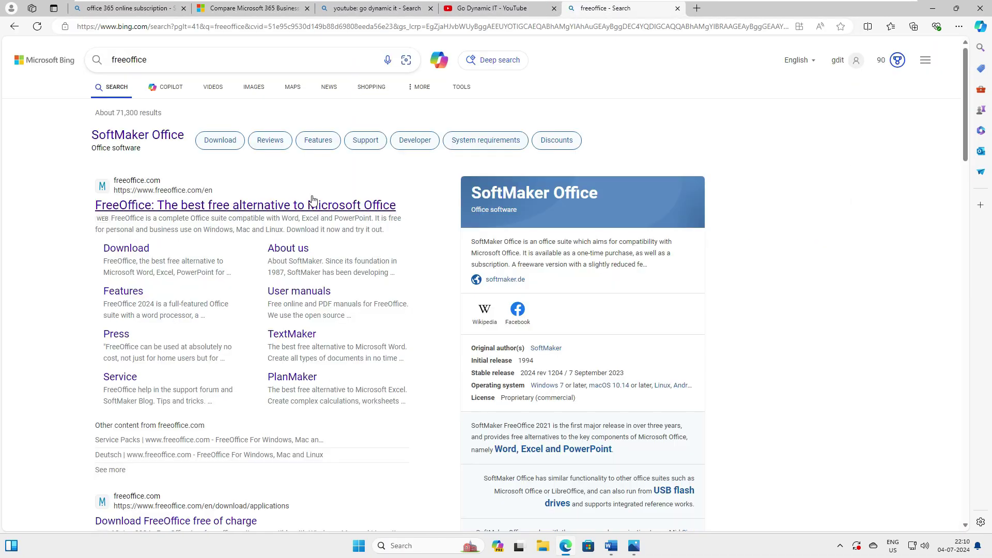
{"action": "right_click", "coordinate": [234, 209]}
{"action": "left_click_drag", "start_coordinate": [111, 180], "coordinate": [724, 10]}
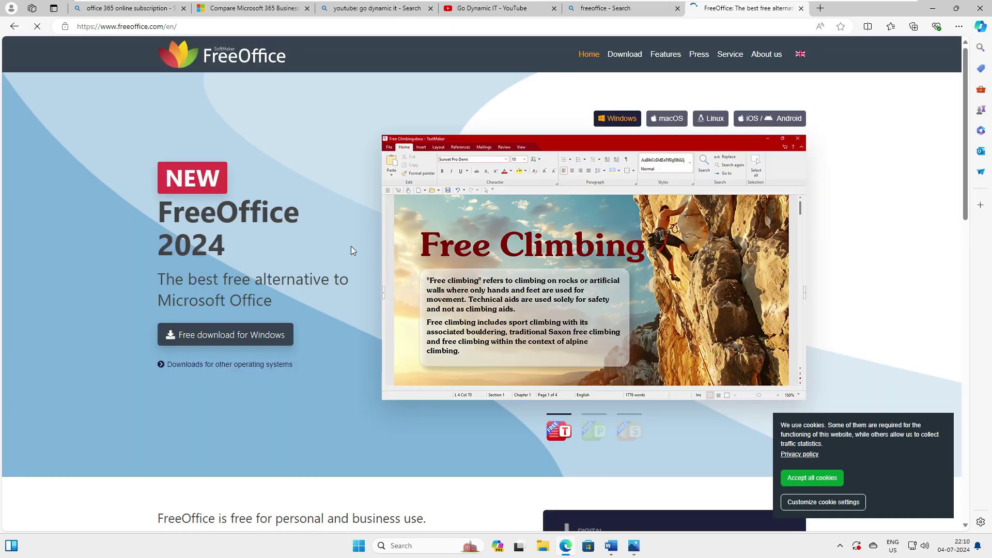
Highlight the FreeOffice 2024 heading, its tagline and the free for personal and business use statement
{"action": "left_click_drag", "start_coordinate": [237, 247], "coordinate": [157, 213]}
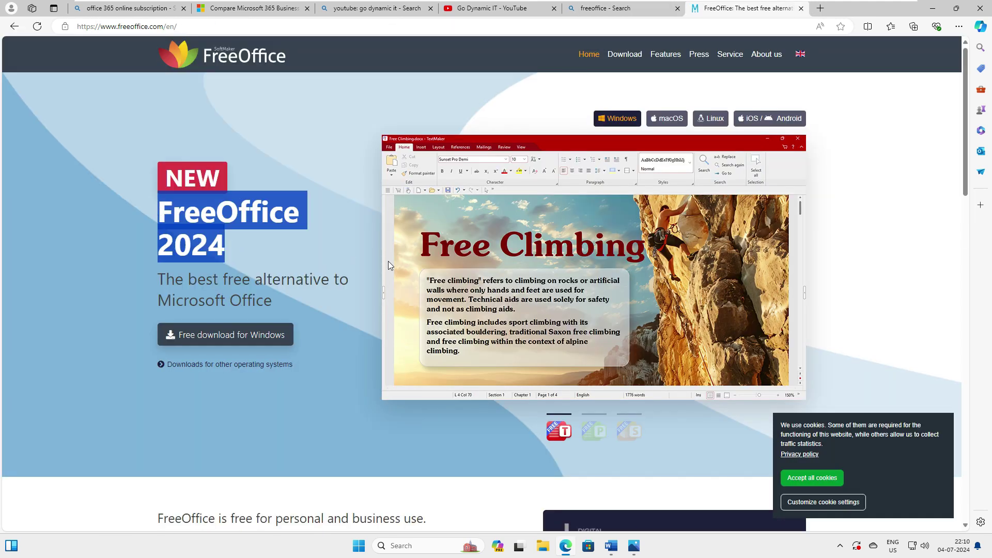
{"action": "left_click", "coordinate": [311, 253]}
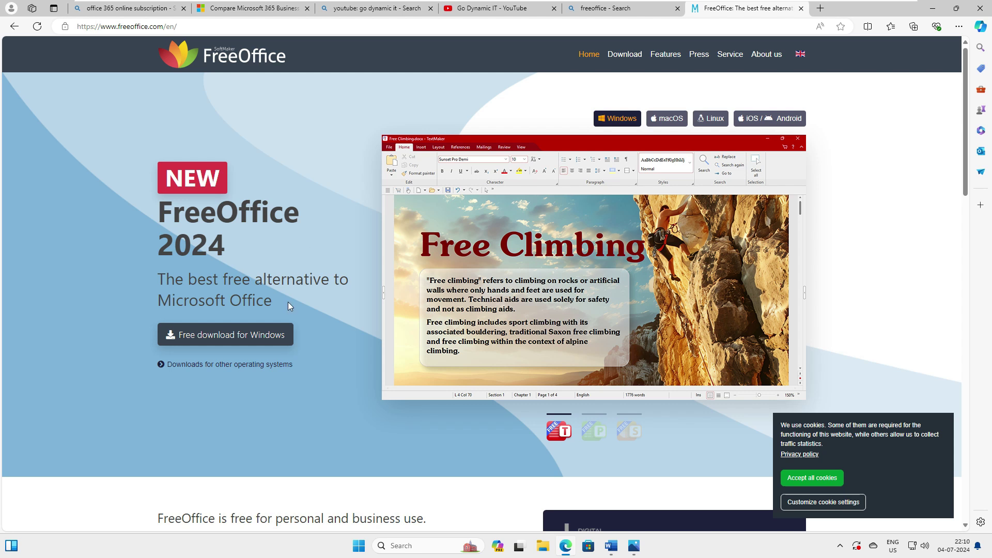
{"action": "left_click_drag", "start_coordinate": [287, 302], "coordinate": [158, 279]}
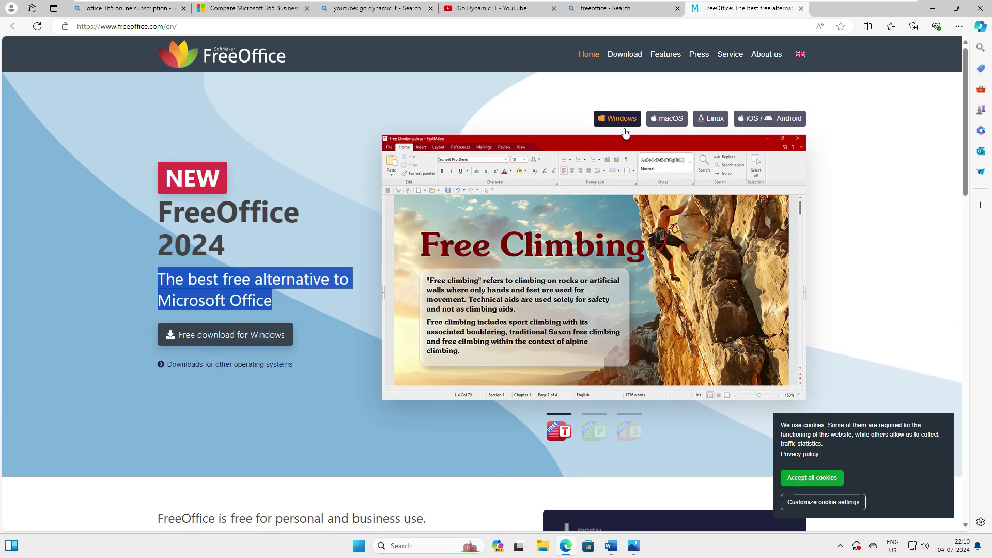
{"action": "left_click", "coordinate": [579, 122]}
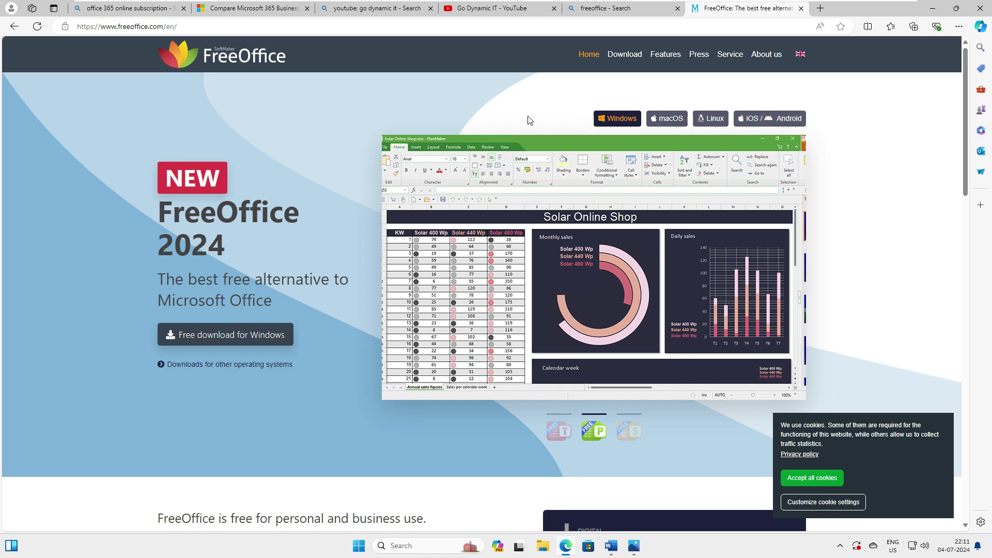
{"action": "scroll", "coordinate": [527, 119], "scroll_direction": "down", "scroll_amount": 5}
{"action": "left_click_drag", "start_coordinate": [155, 157], "coordinate": [214, 156]}
{"action": "left_click", "coordinate": [276, 157]}
{"action": "left_click", "coordinate": [422, 163]}
{"action": "left_click_drag", "start_coordinate": [431, 161], "coordinate": [133, 156]}
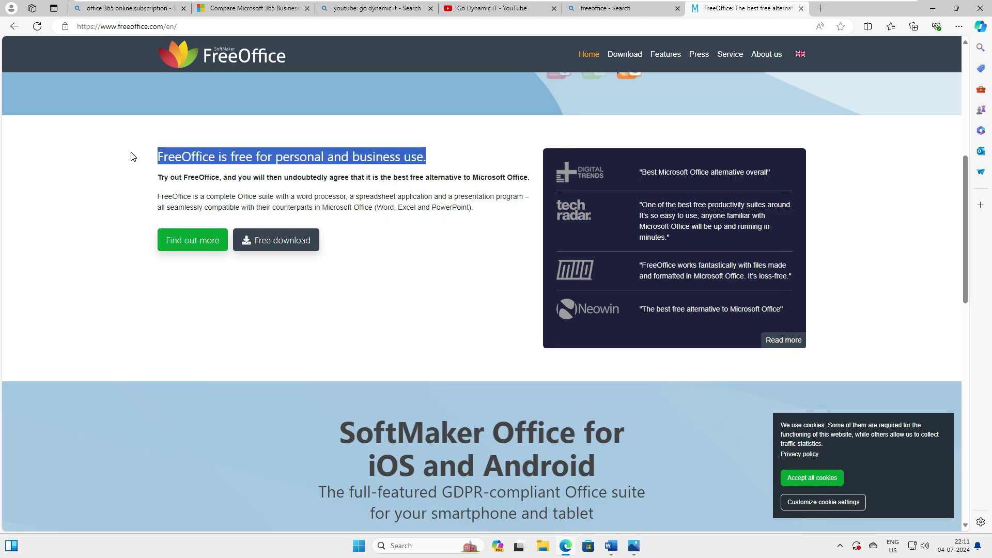
{"action": "scroll", "coordinate": [133, 157], "scroll_direction": "up", "scroll_amount": 4}
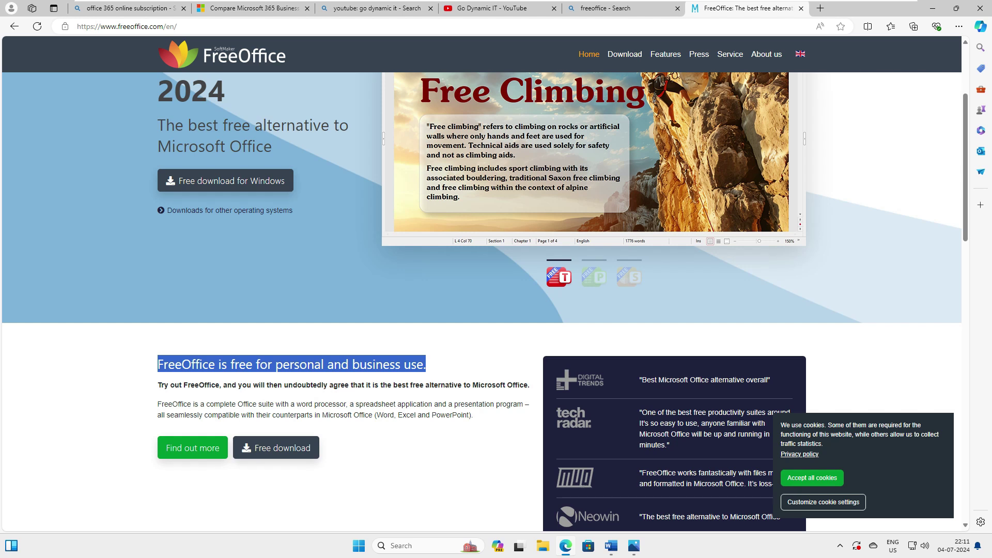
{"action": "left_click", "coordinate": [175, 286]}
Download freeoffice2024.msi, launch it, and accept the licence agreement
{"action": "left_click", "coordinate": [234, 185]}
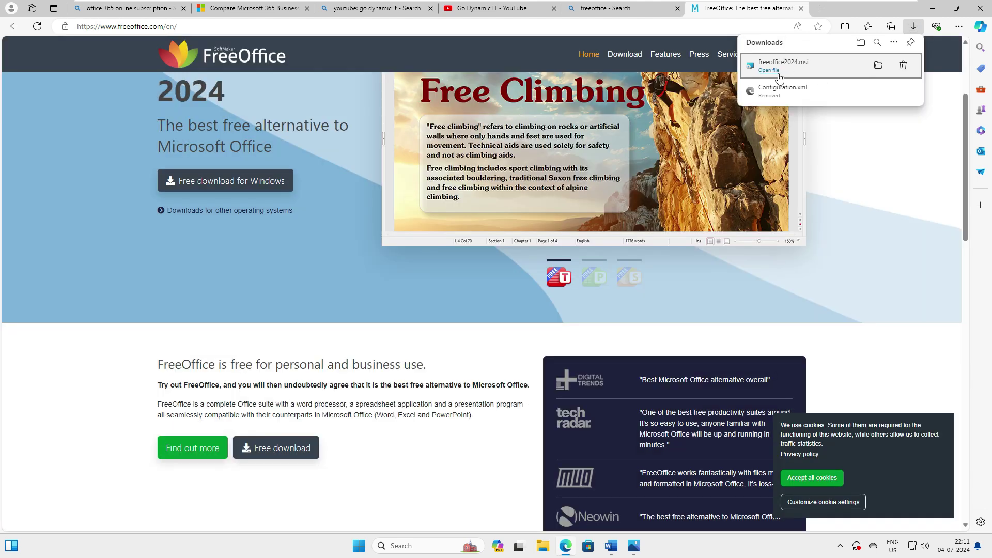
{"action": "left_click", "coordinate": [775, 71]}
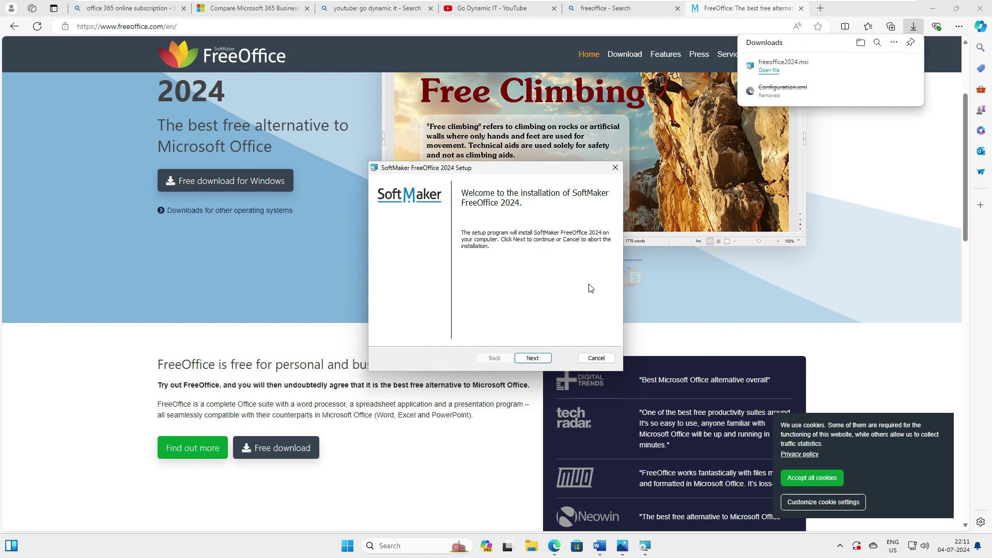
{"action": "left_click", "coordinate": [542, 360]}
{"action": "left_click", "coordinate": [444, 336]}
{"action": "left_click", "coordinate": [533, 358]}
Start the FreeOffice 2024 installation, approve the UAC prompt, and minimize the browser
{"action": "left_click", "coordinate": [555, 258]}
{"action": "left_click", "coordinate": [438, 364]}
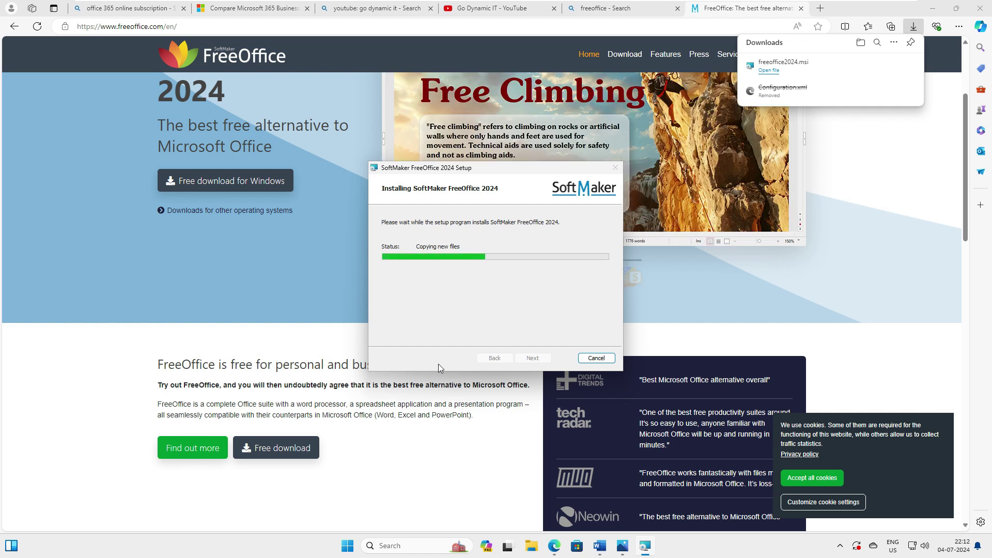
{"action": "left_click", "coordinate": [932, 8]}
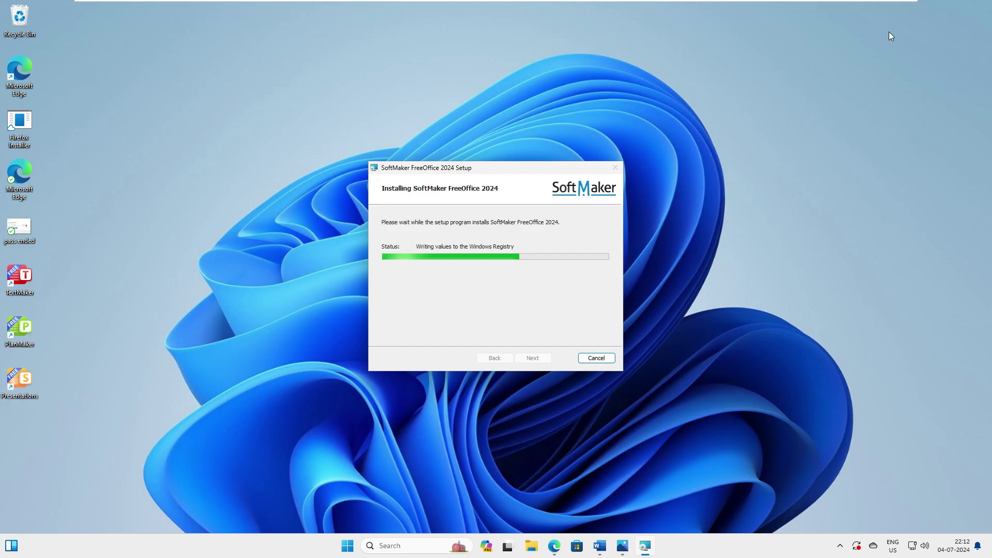
Start Word with a blank document from Search, maximize it, then minimize it
{"action": "left_click", "coordinate": [352, 549]}
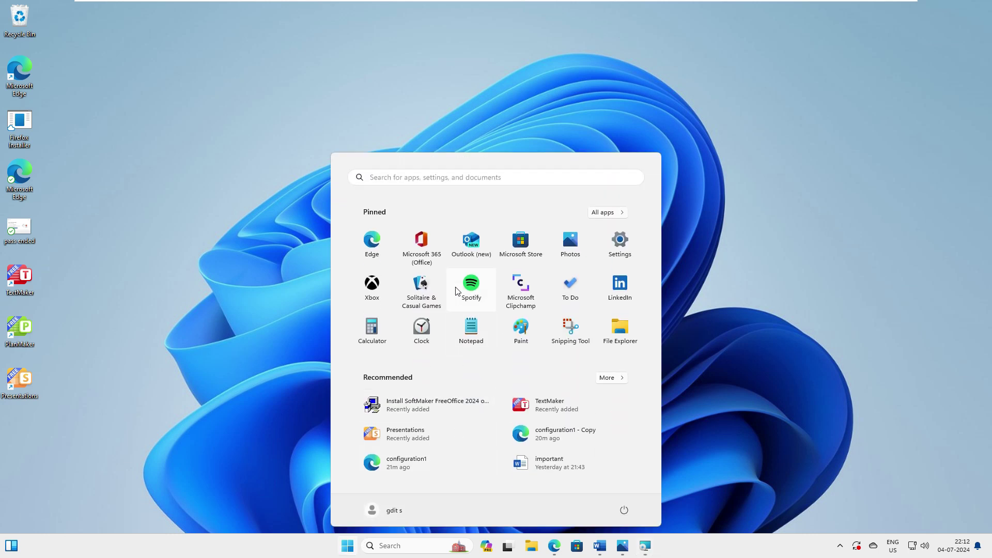
{"action": "left_click", "coordinate": [408, 546]}
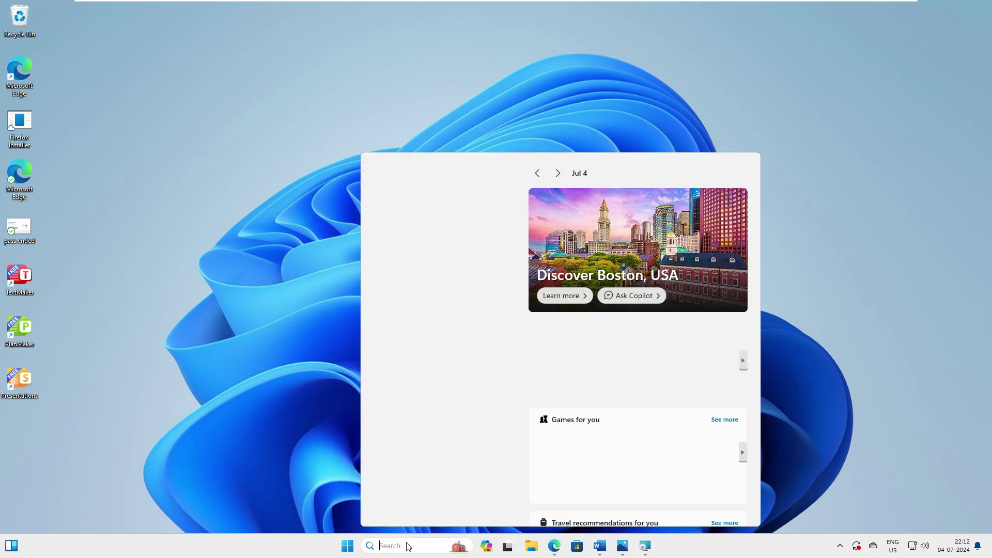
{"action": "left_click", "coordinate": [599, 546]}
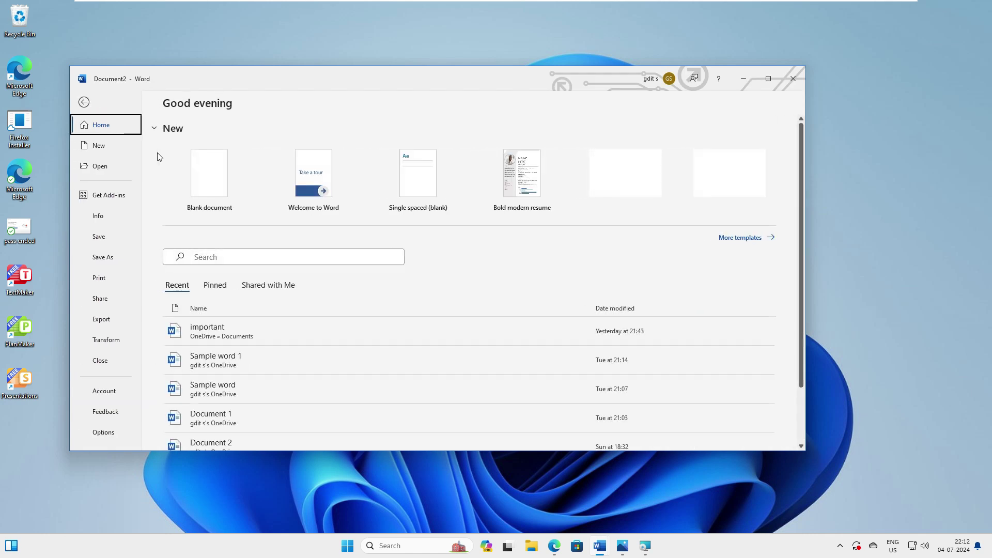
{"action": "double_click", "coordinate": [656, 84]}
{"action": "left_click", "coordinate": [928, 8]}
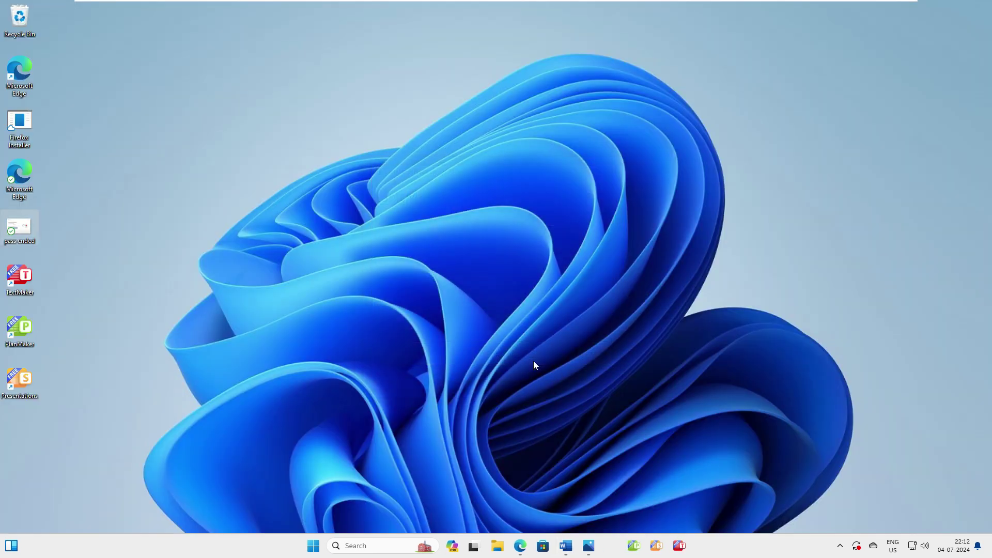
Select the new FreeOffice desktop shortcuts, then bring Word's Document2 forward as a smaller window
{"action": "left_click_drag", "start_coordinate": [100, 460], "coordinate": [3, 262]}
{"action": "left_click", "coordinate": [123, 299]}
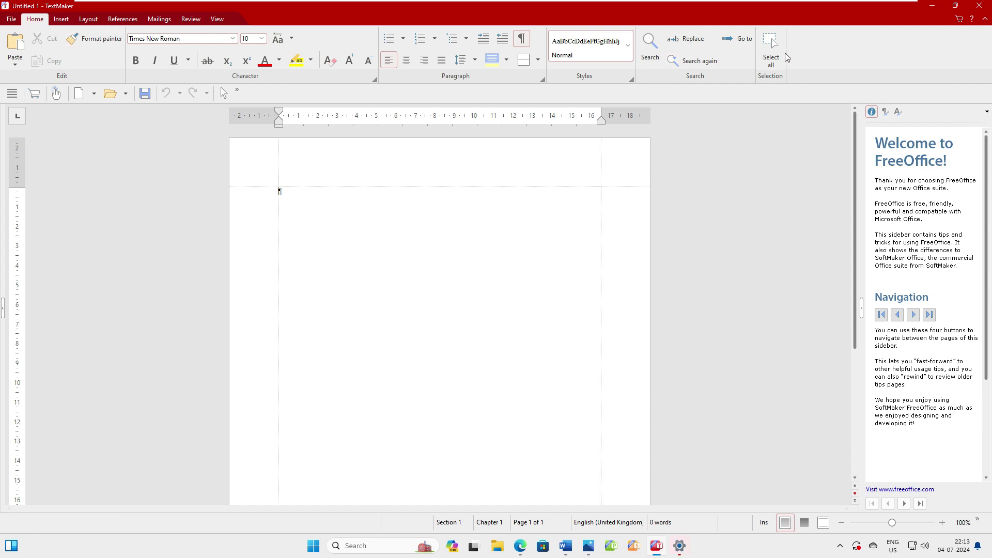
{"action": "mouse_move", "coordinate": [565, 546]}
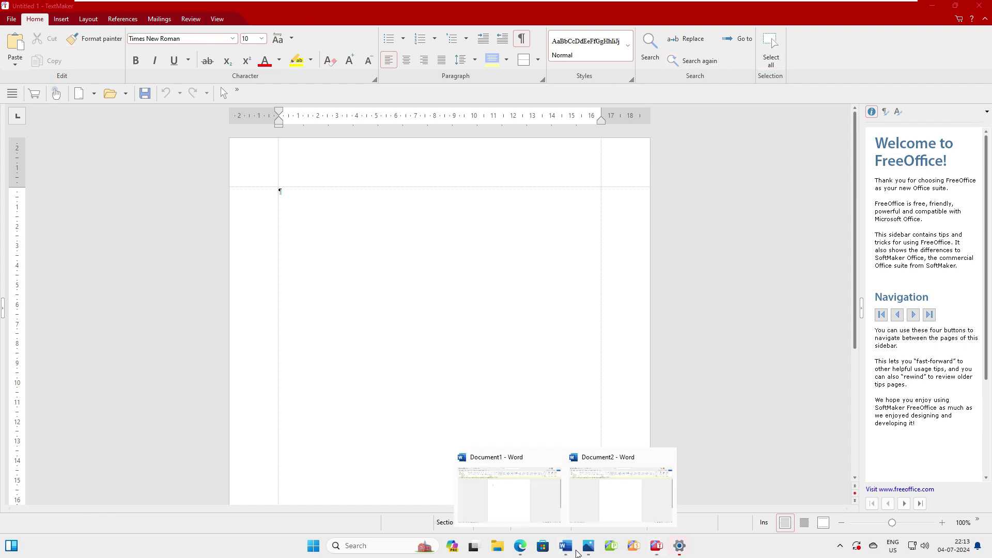
{"action": "left_click", "coordinate": [595, 516]}
{"action": "left_click_drag", "start_coordinate": [768, 19], "coordinate": [574, 142]}
Stretch Word to the full screen width, then compare Word's font list with TextMaker's style list
{"action": "left_click_drag", "start_coordinate": [798, 310], "coordinate": [991, 310]}
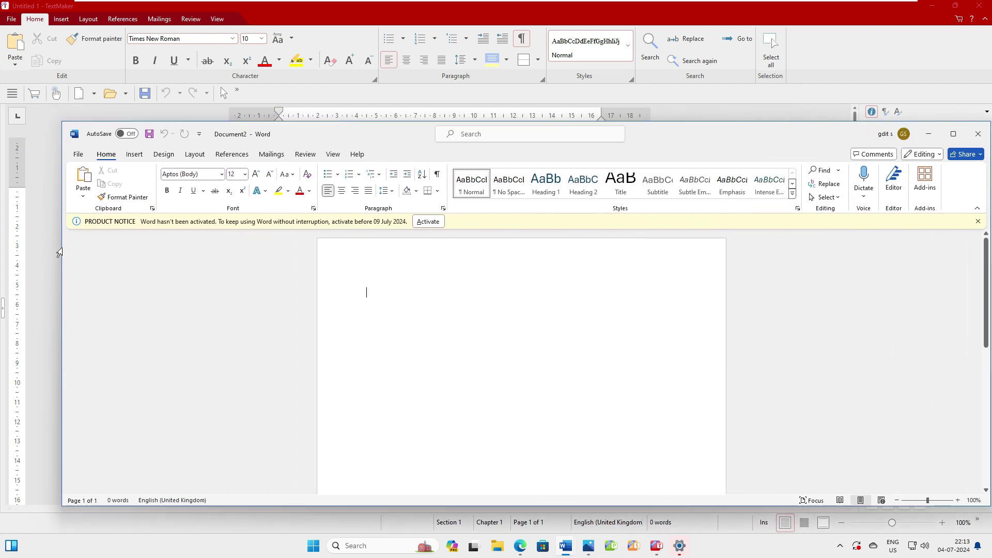
{"action": "left_click_drag", "start_coordinate": [63, 253], "coordinate": [0, 254]}
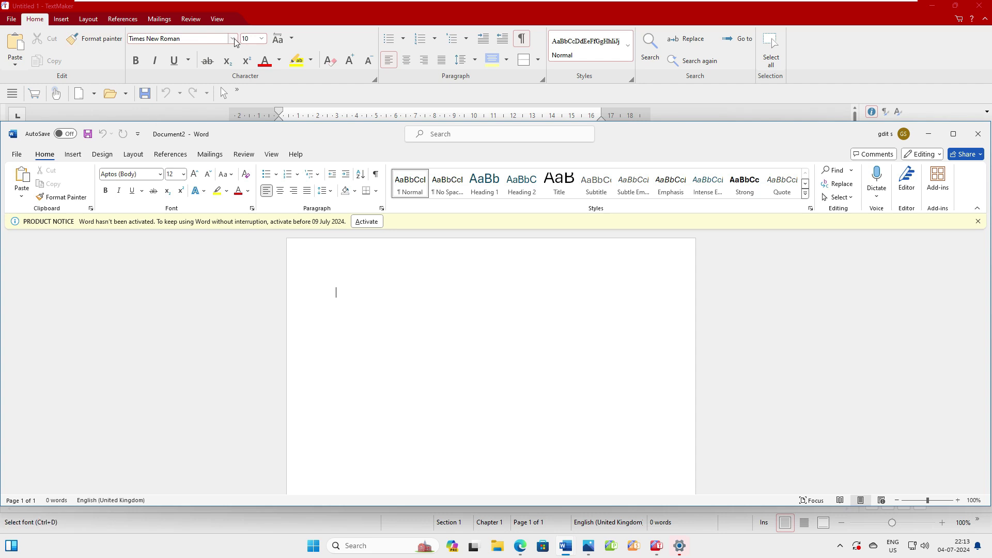
{"action": "left_click", "coordinate": [161, 174]}
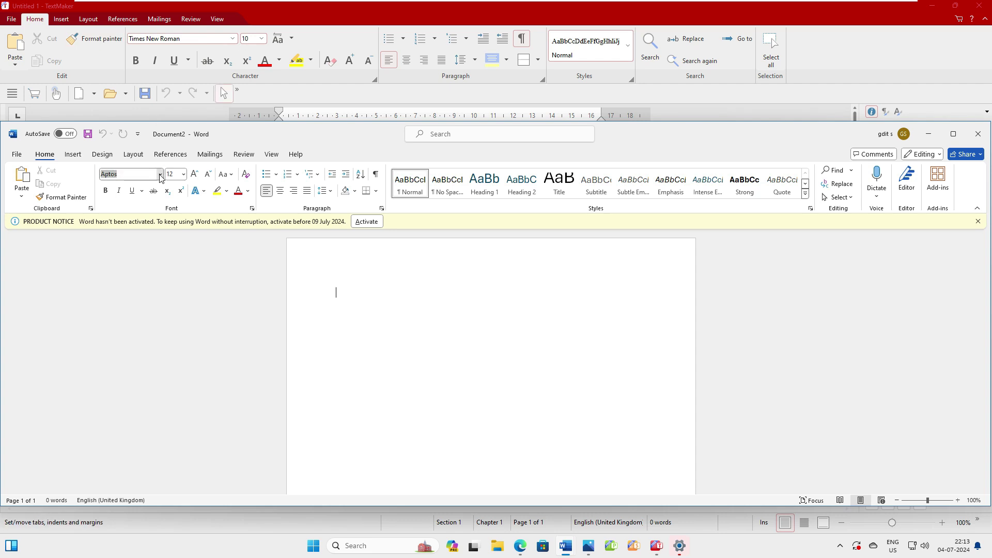
{"action": "left_click", "coordinate": [161, 175]}
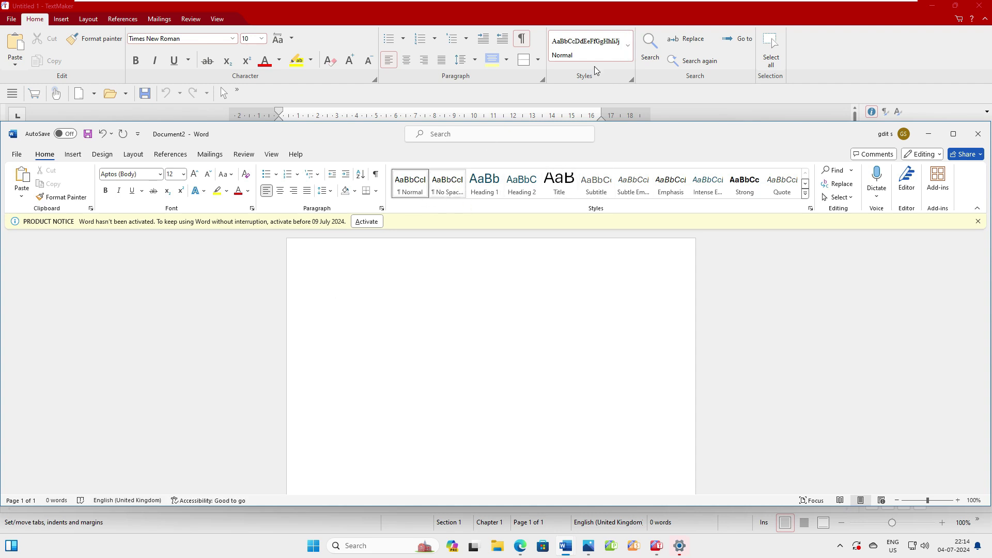
{"action": "left_click", "coordinate": [628, 46]}
{"action": "left_click", "coordinate": [593, 193]}
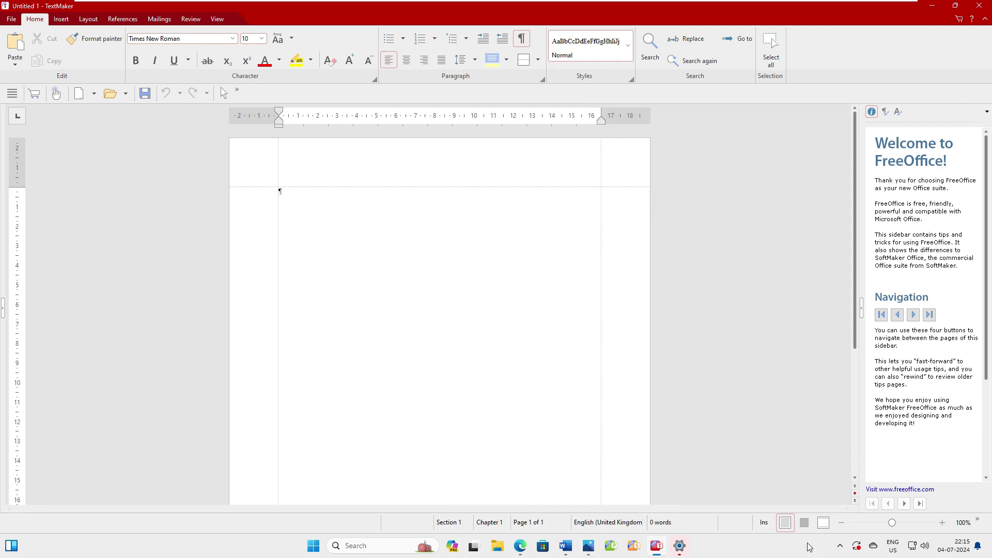
Show the Insert tab in both TextMaker and Word's Document2 side by side
{"action": "mouse_move", "coordinate": [565, 545]}
{"action": "left_click", "coordinate": [620, 495]}
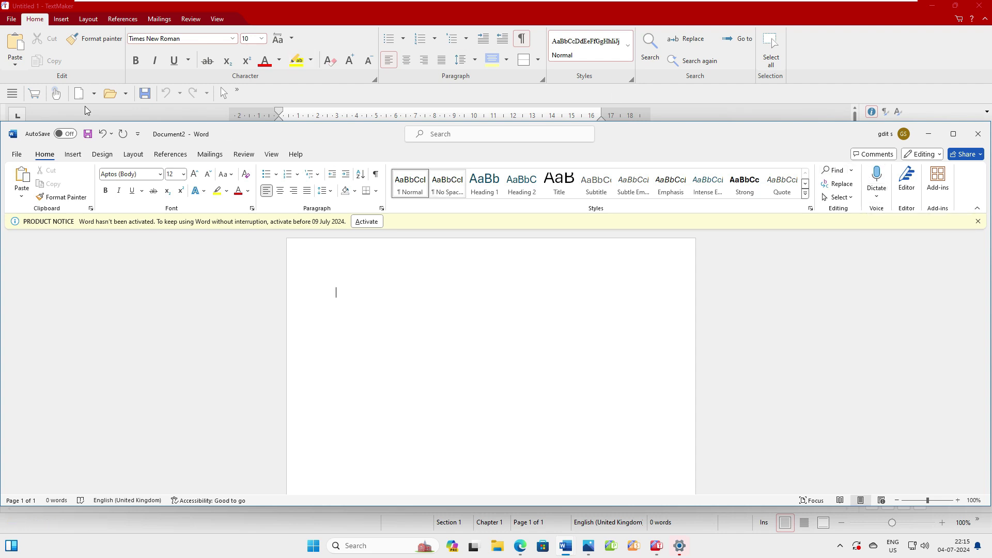
{"action": "left_click", "coordinate": [60, 19]}
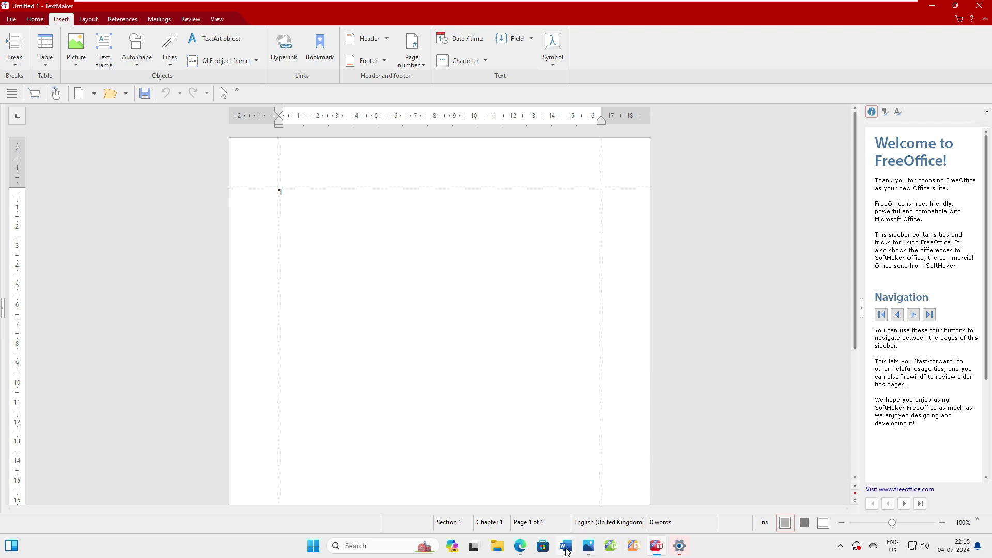
{"action": "mouse_move", "coordinate": [565, 546]}
{"action": "left_click", "coordinate": [624, 500]}
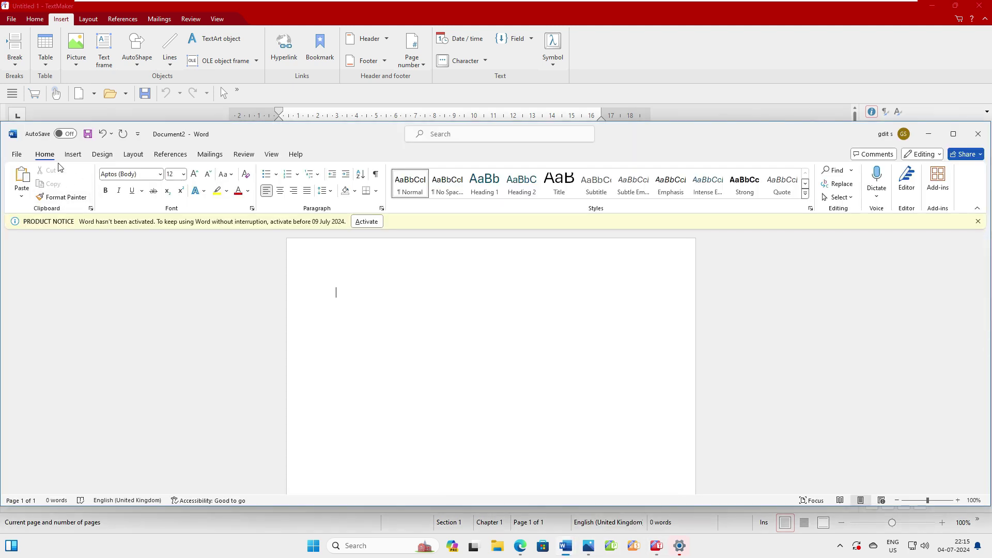
{"action": "left_click", "coordinate": [72, 154]}
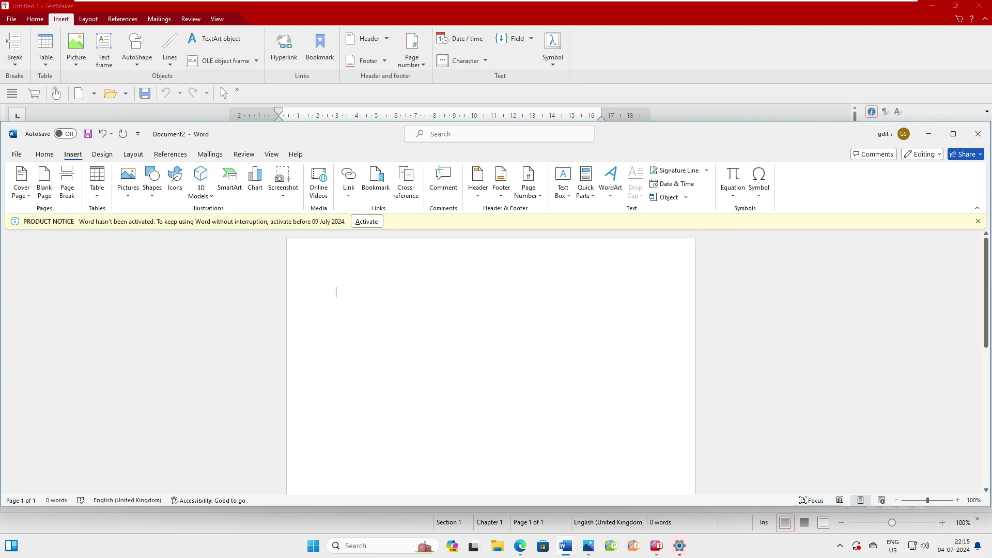
Open FreeOffice's download page, highlight the supported Windows versions, then minimize the browser
{"action": "left_click", "coordinate": [521, 545]}
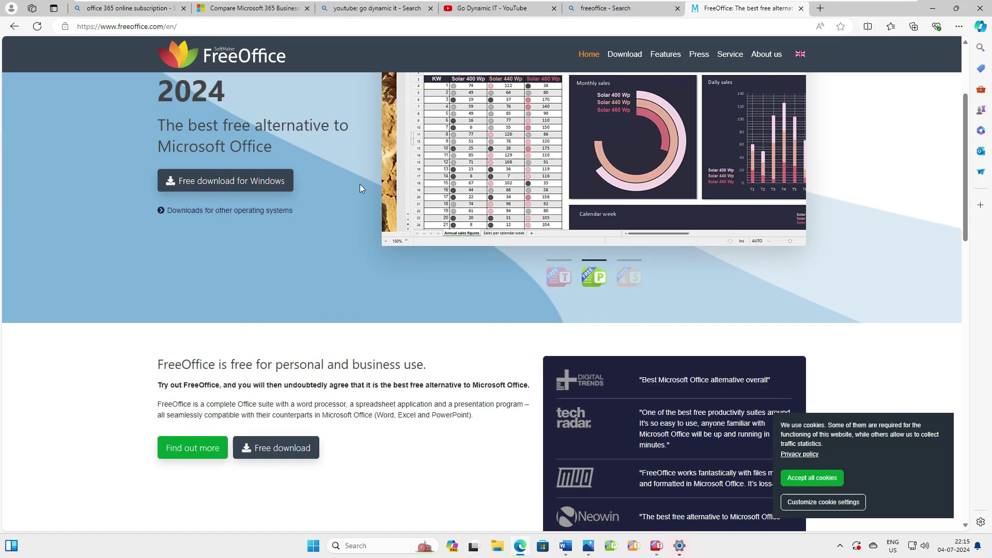
{"action": "scroll", "coordinate": [269, 242], "scroll_direction": "down", "scroll_amount": 15}
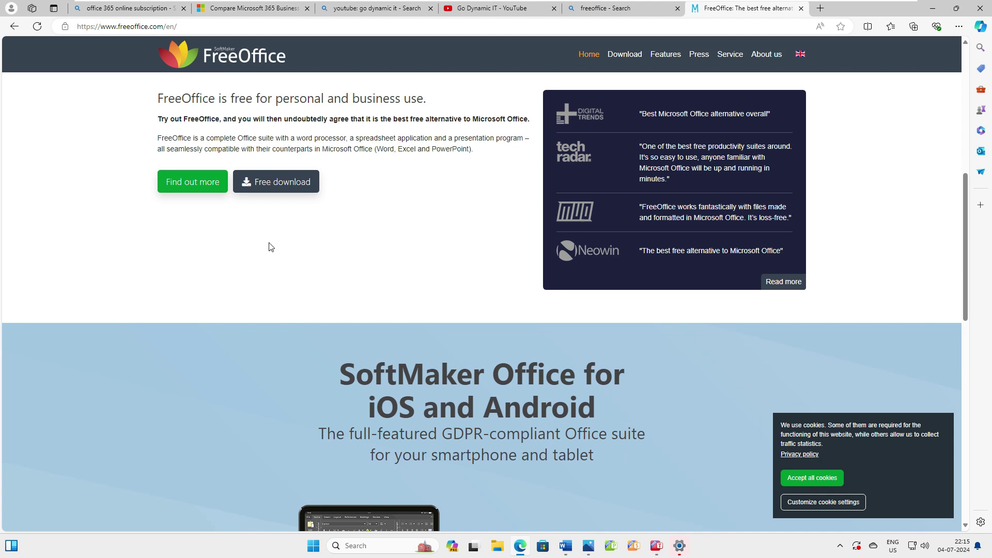
{"action": "scroll", "coordinate": [269, 248], "scroll_direction": "up", "scroll_amount": 10}
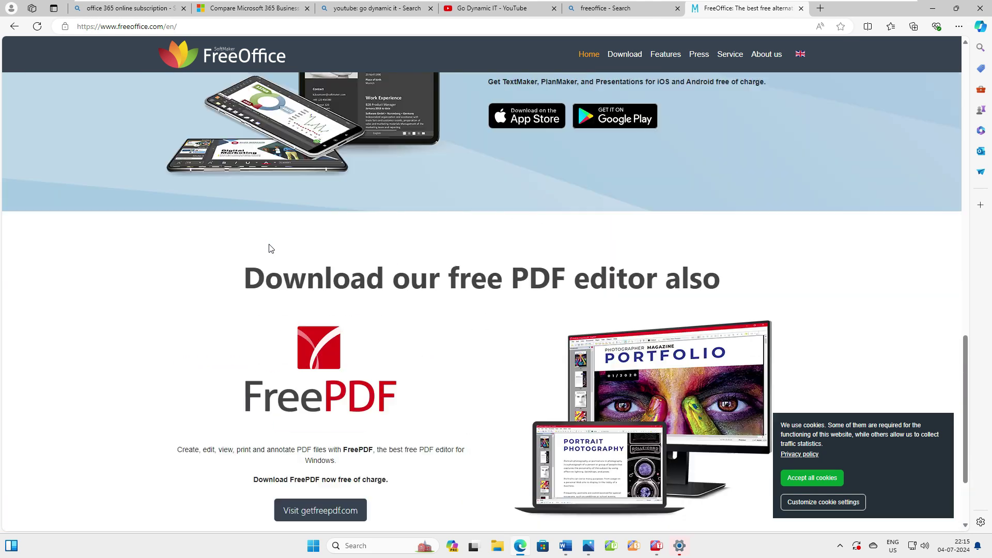
{"action": "scroll", "coordinate": [269, 248], "scroll_direction": "up", "scroll_amount": 2}
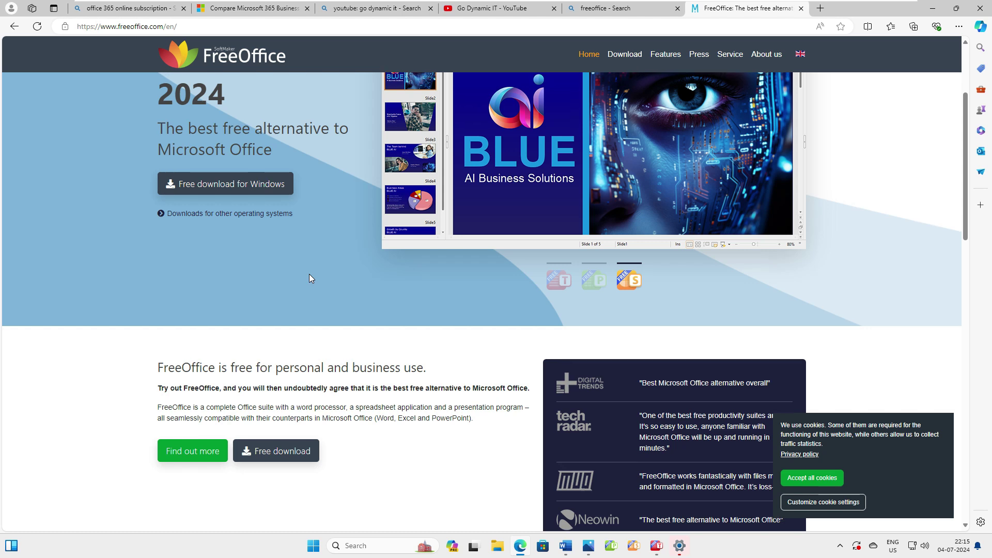
{"action": "scroll", "coordinate": [309, 279], "scroll_direction": "up", "scroll_amount": 3}
{"action": "left_click", "coordinate": [624, 54]}
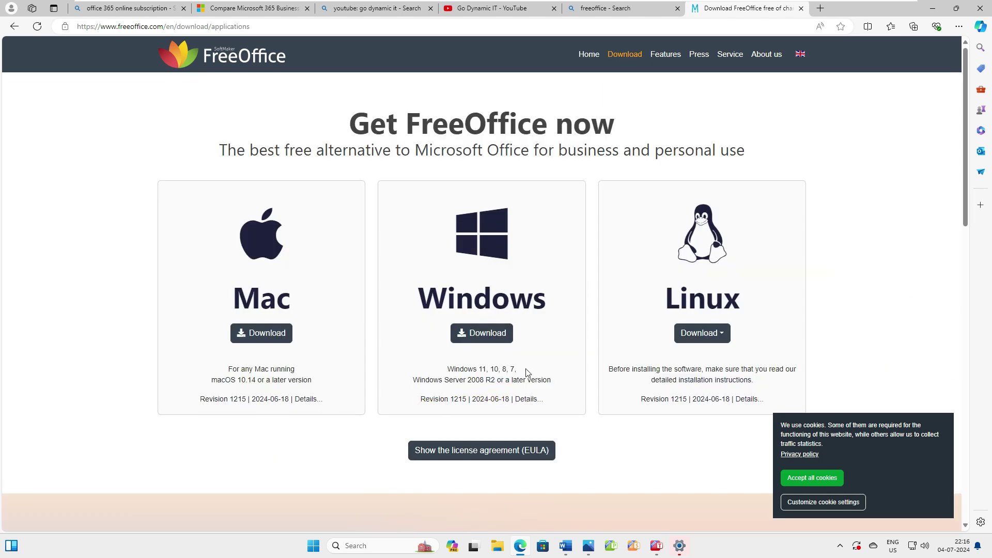
{"action": "left_click_drag", "start_coordinate": [502, 369], "coordinate": [556, 381]}
{"action": "left_click", "coordinate": [458, 369]}
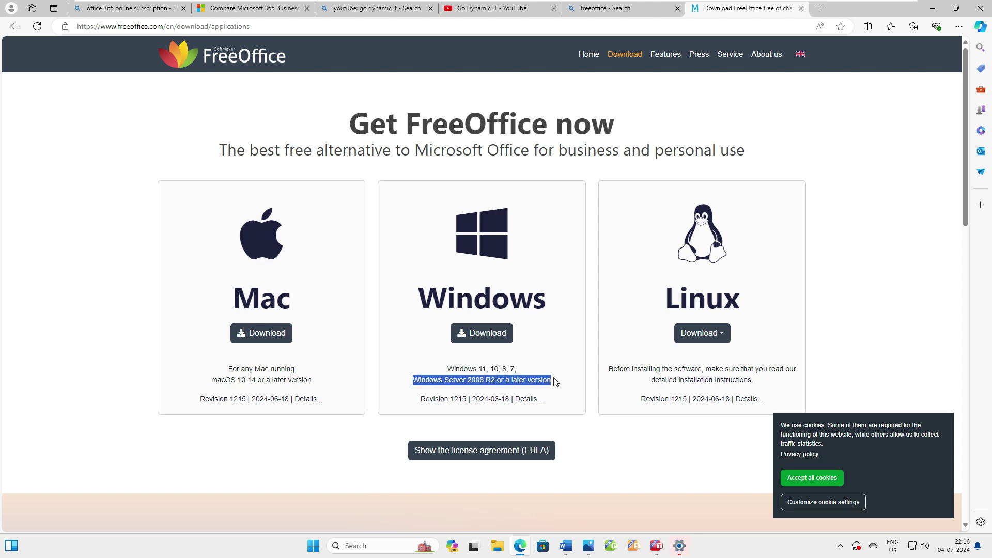
{"action": "left_click", "coordinate": [933, 8]}
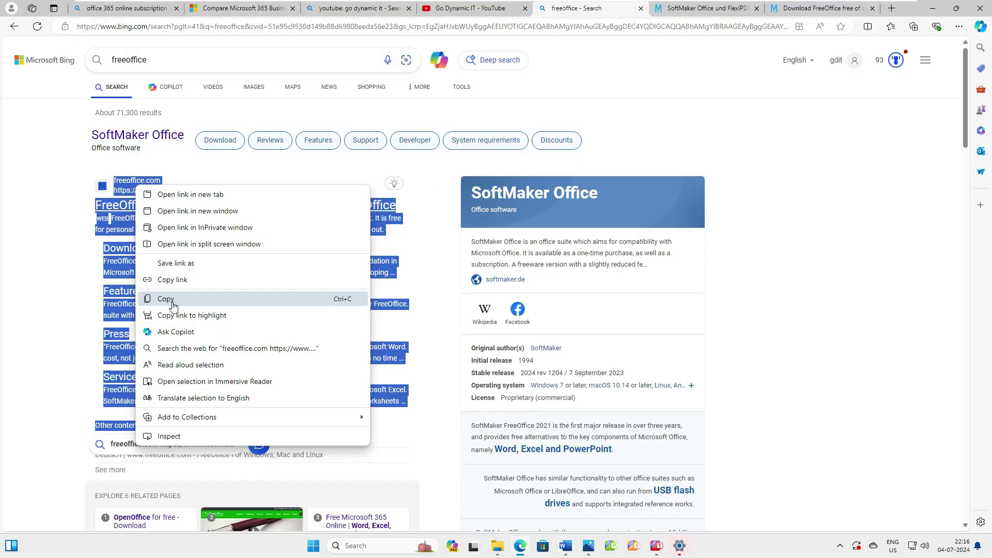
Paste the copied FreeOffice search results into a maximized Word Document2
{"action": "left_click", "coordinate": [177, 296]}
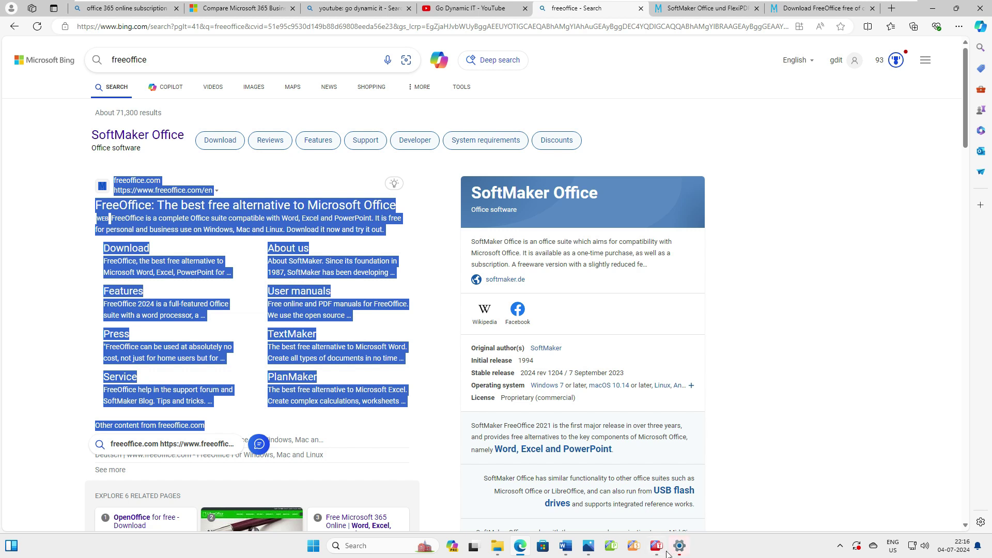
{"action": "left_click", "coordinate": [631, 519]}
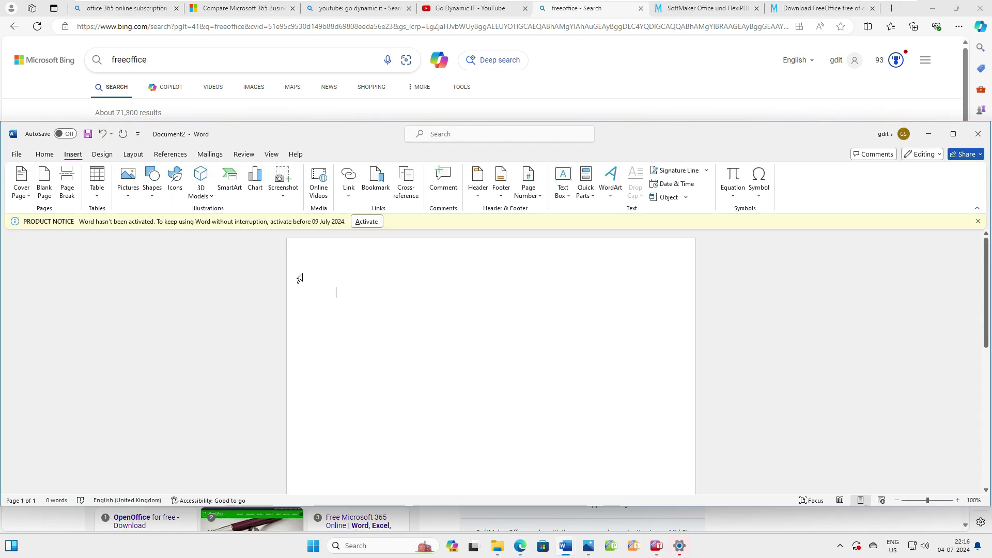
{"action": "left_click", "coordinate": [954, 134]}
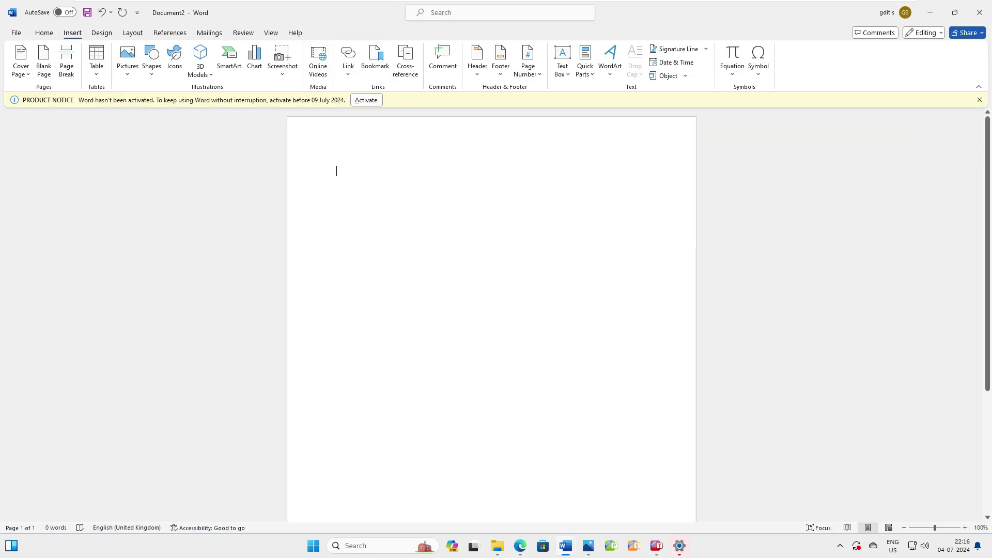
{"action": "type", "text": "freeoffice.com https://www.freeoffice.com/en FreeOffice: The best free alternative to Microsoft Office WEBFreeOffice is a complete Office suite compatible with Word, Excel and PowerPoint. It is free for personal and business use on Windows, Mac and Linux. Download it now and try it out. Download FreeOffice, the best free alternative to Microsoft Word, Excel, PowerPoint for … Features FreeOffice 2024 is a full-featured Office suite with a word processor, a … Press \"FreeOffice can be used at absolutely no cost, not just for home users but for … Service FreeOffice help in the support forum and SoftMaker Blog. Tips and tricks. … About us About SoftMaker. Since its foundation in 1987, SoftMaker has been developing … User manuals Free online and PDF manuals for FreeOffice. We use the open source … TextMaker The best free alternative to Microsoft Word. Create all types of documents in no time … PlanMaker The best free alternative to Microsoft Excel. Create complex calculations, worksheets … Other content from freeoffice.com"}
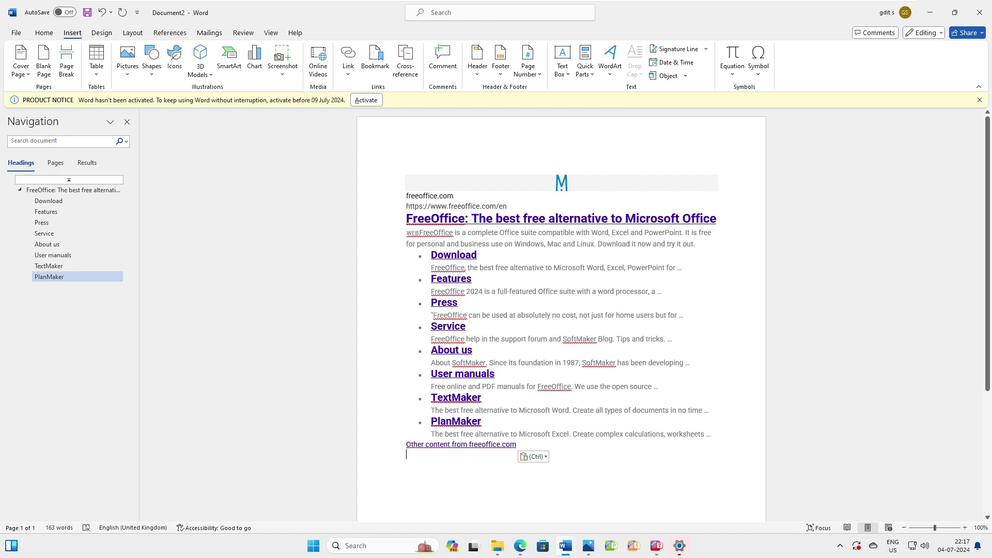
Save the document as 'soft' on the Desktop and close Word
{"action": "left_click", "coordinate": [16, 33]}
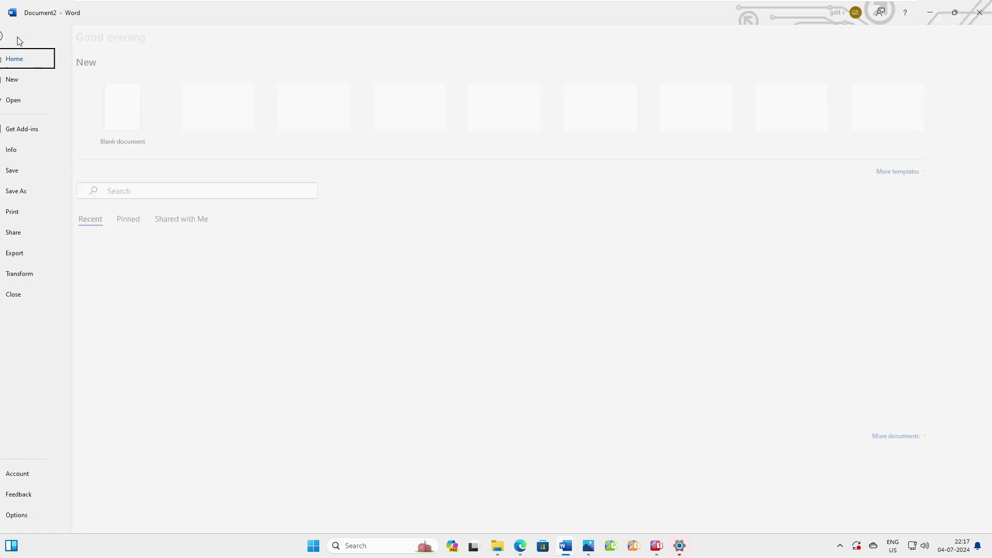
{"action": "key", "text": "ctrl+s"}
{"action": "left_click", "coordinate": [357, 77]}
{"action": "type", "text": "softmaker"}
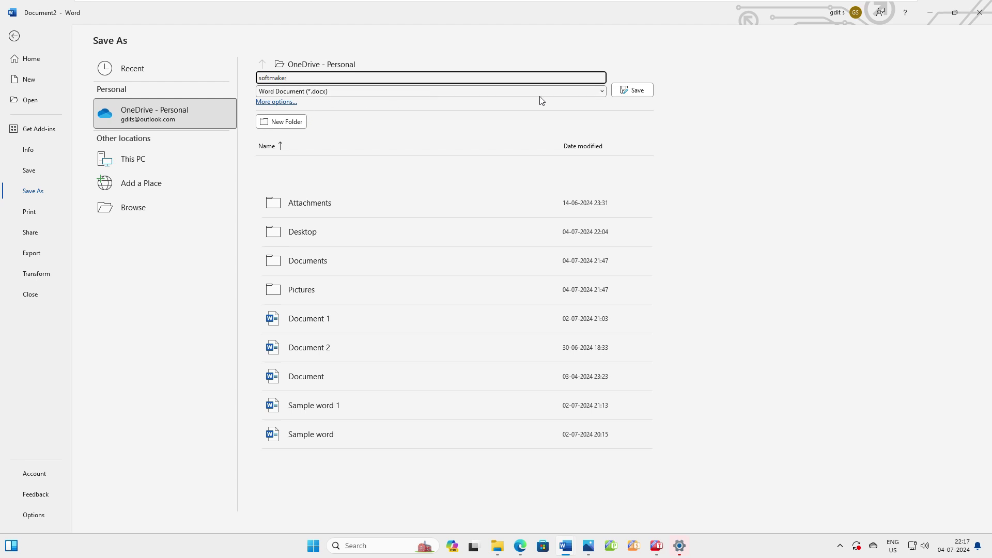
{"action": "key", "text": "F12"}
{"action": "left_click", "coordinate": [408, 275]}
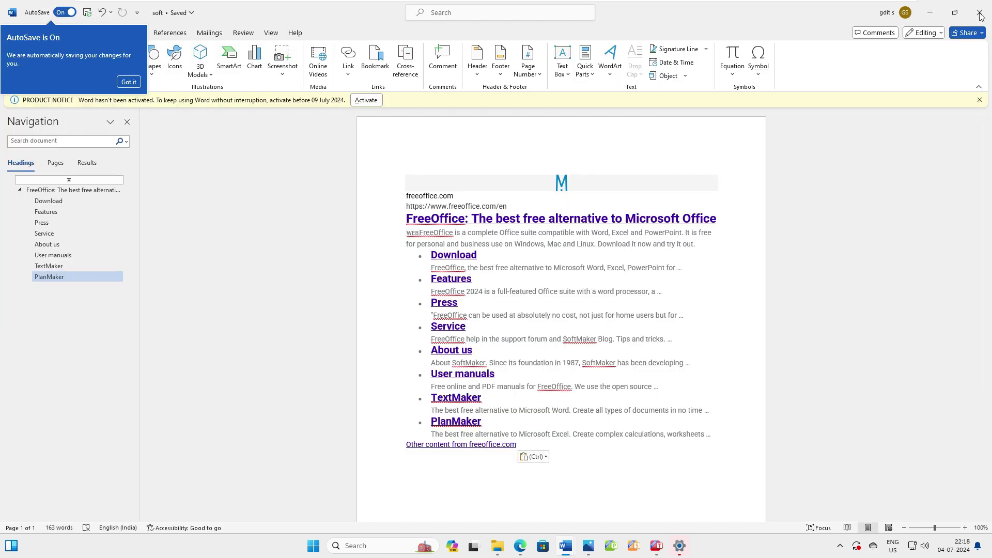
{"action": "left_click", "coordinate": [979, 8]}
{"action": "left_click", "coordinate": [979, 8]}
Open the 'soft' document from the Desktop in TextMaker
{"action": "key", "text": "alt+Tab"}
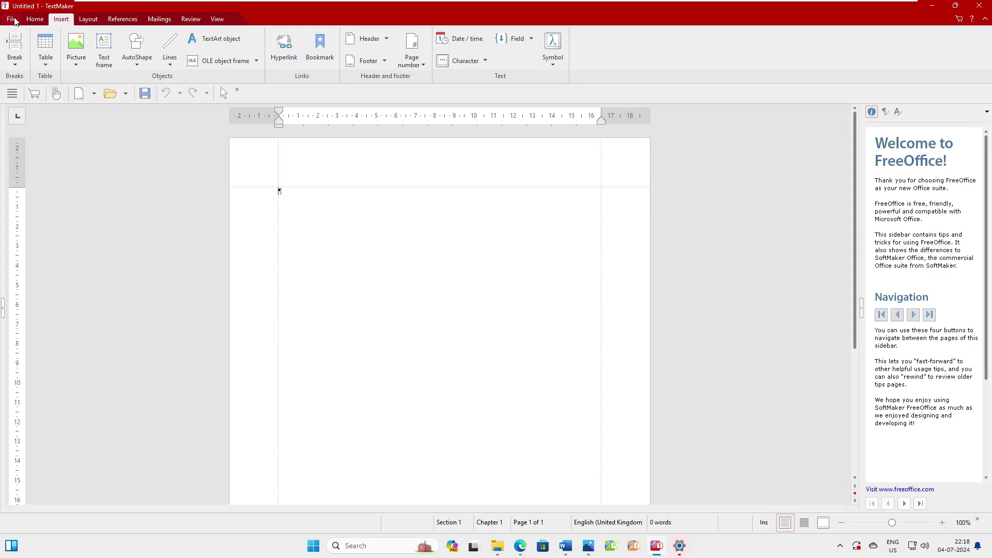
{"action": "left_click", "coordinate": [12, 20]}
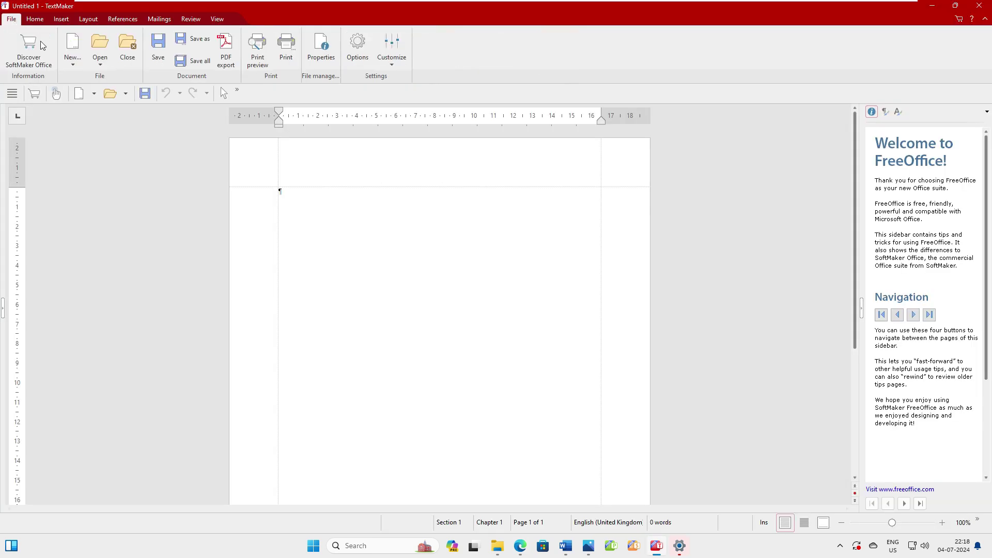
{"action": "left_click", "coordinate": [101, 45]}
{"action": "left_click", "coordinate": [43, 149]}
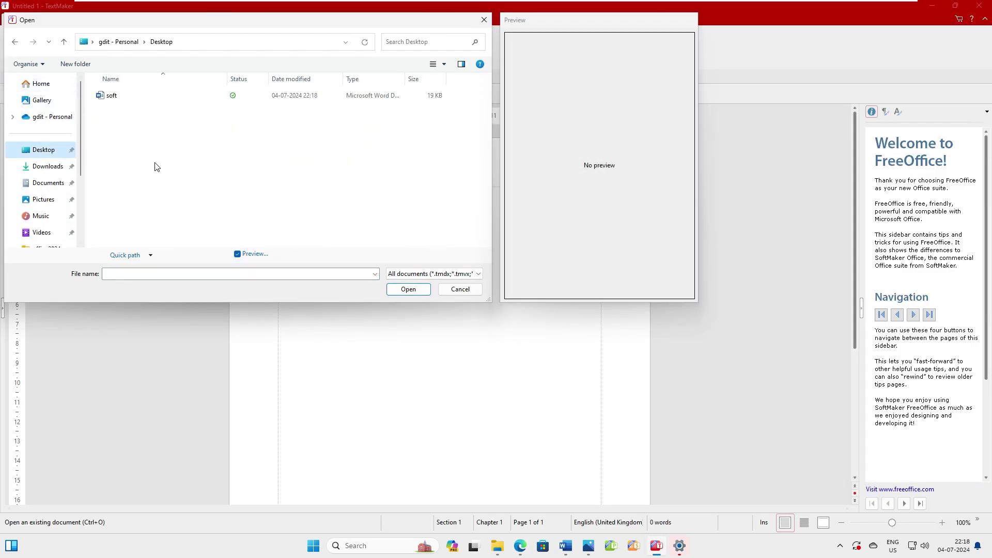
{"action": "double_click", "coordinate": [112, 95]}
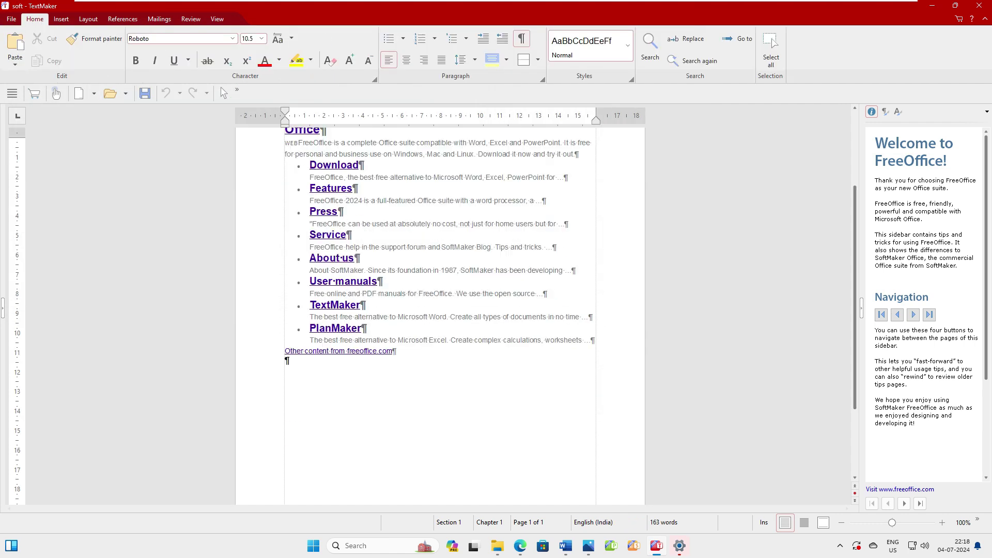
{"action": "scroll", "coordinate": [439, 258], "scroll_direction": "down", "scroll_amount": 3}
{"action": "scroll", "coordinate": [439, 310], "scroll_direction": "up", "scroll_amount": 3}
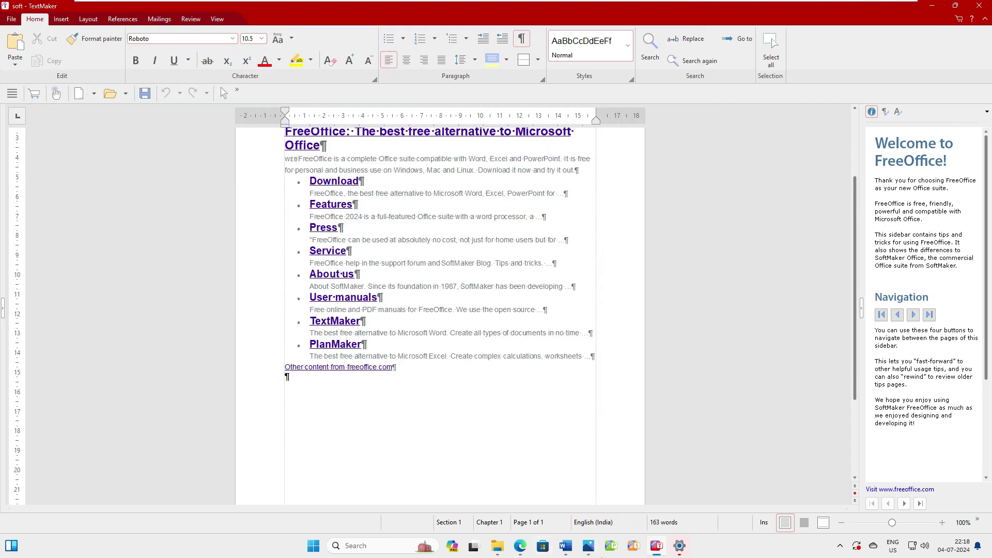
Copy the FreeOffice download description from Bing and paste it at the document's end
{"action": "left_click", "coordinate": [520, 546]}
{"action": "scroll", "coordinate": [110, 239], "scroll_direction": "down", "scroll_amount": 10}
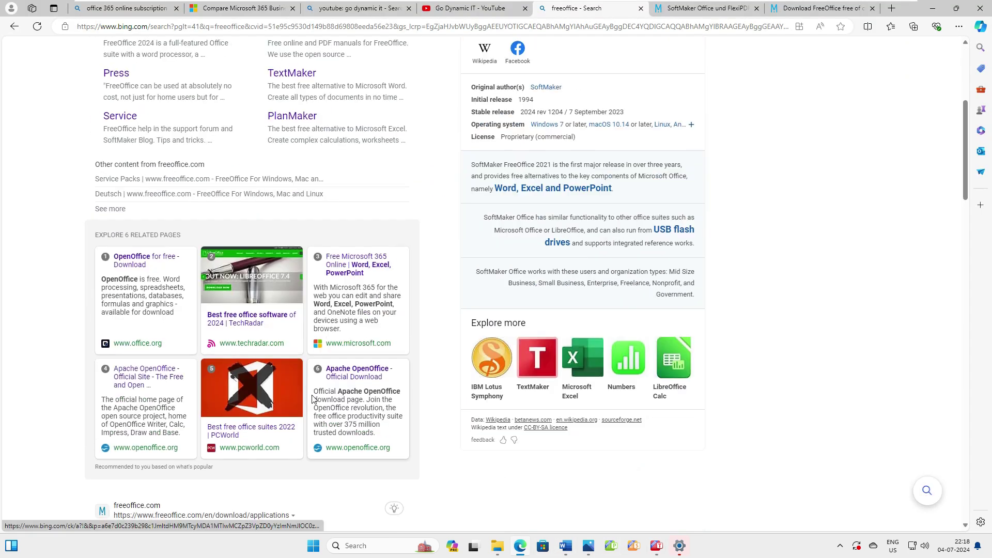
{"action": "triple_click", "coordinate": [110, 238]}
{"action": "right_click", "coordinate": [110, 239]}
{"action": "left_click", "coordinate": [127, 244]}
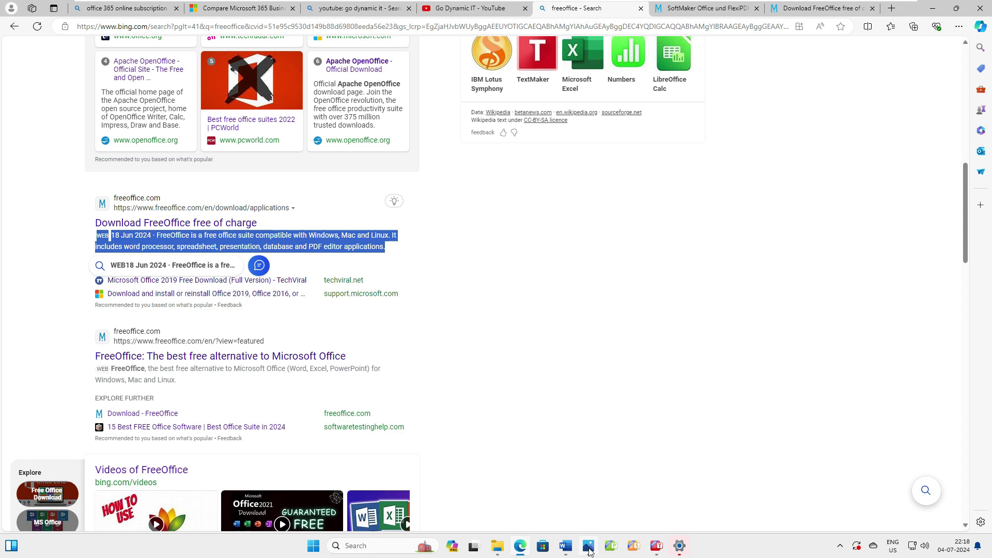
{"action": "left_click", "coordinate": [657, 547]}
{"action": "right_click", "coordinate": [347, 410]}
{"action": "left_click", "coordinate": [372, 214]}
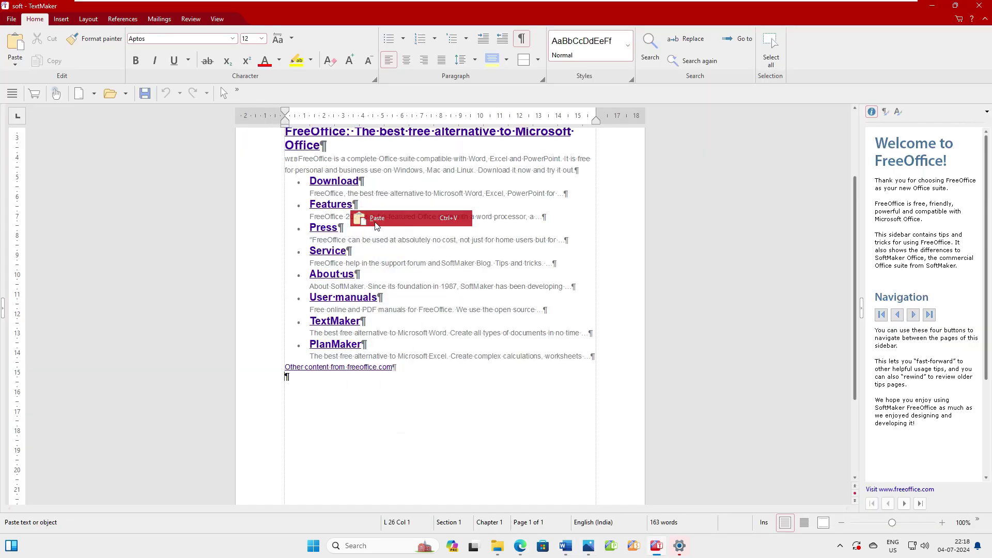
Save the document, save a copy as soft1 in Word .docx format, and minimize the windows
{"action": "left_click", "coordinate": [11, 19]}
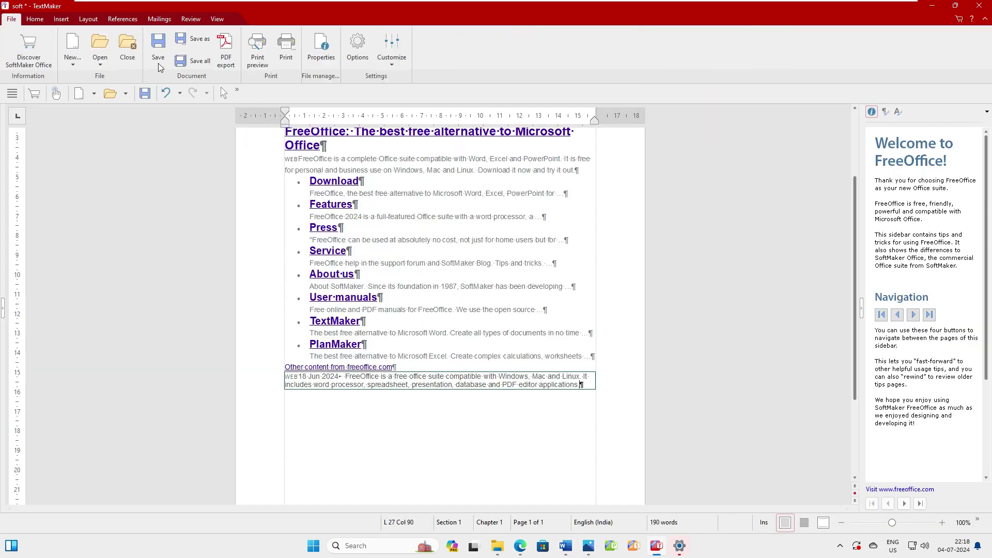
{"action": "left_click", "coordinate": [193, 61]}
{"action": "left_click", "coordinate": [191, 42]}
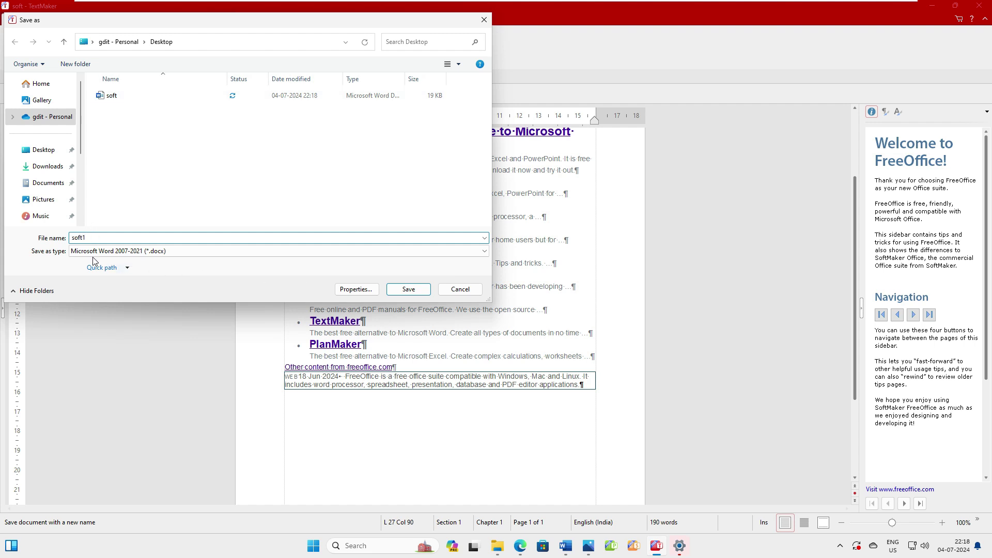
{"action": "left_click", "coordinate": [160, 252]}
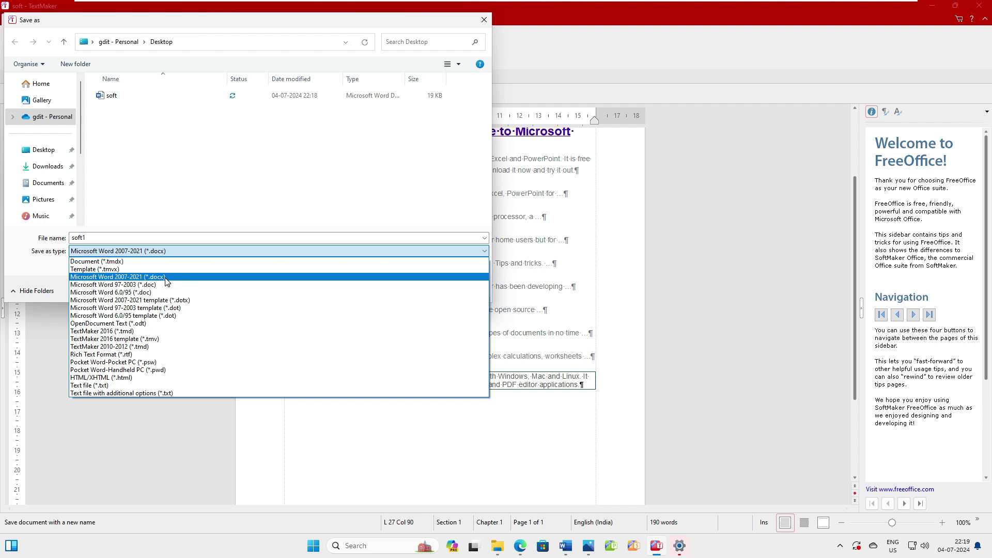
{"action": "left_click", "coordinate": [165, 281]}
{"action": "left_click", "coordinate": [129, 269]}
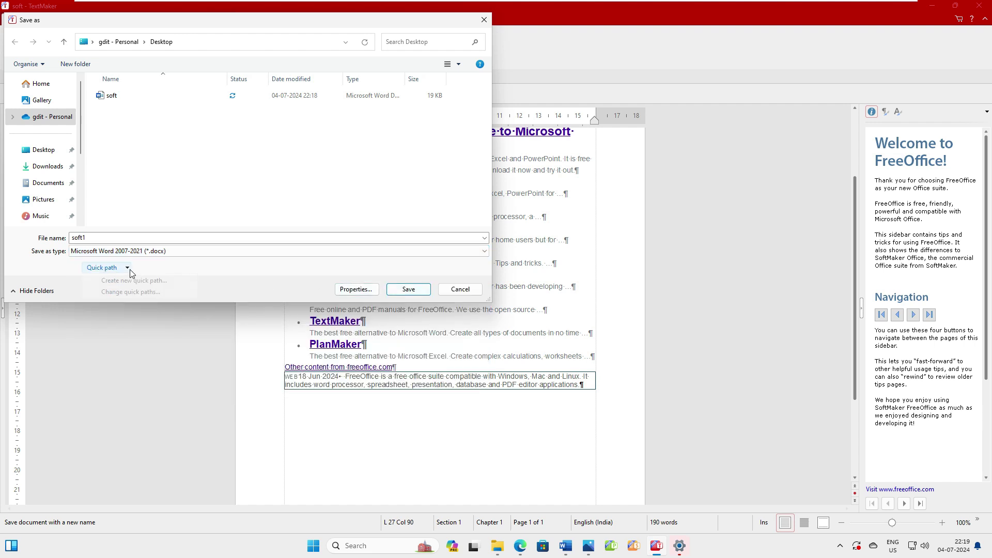
{"action": "left_click", "coordinate": [411, 289]}
{"action": "left_click", "coordinate": [938, 7]}
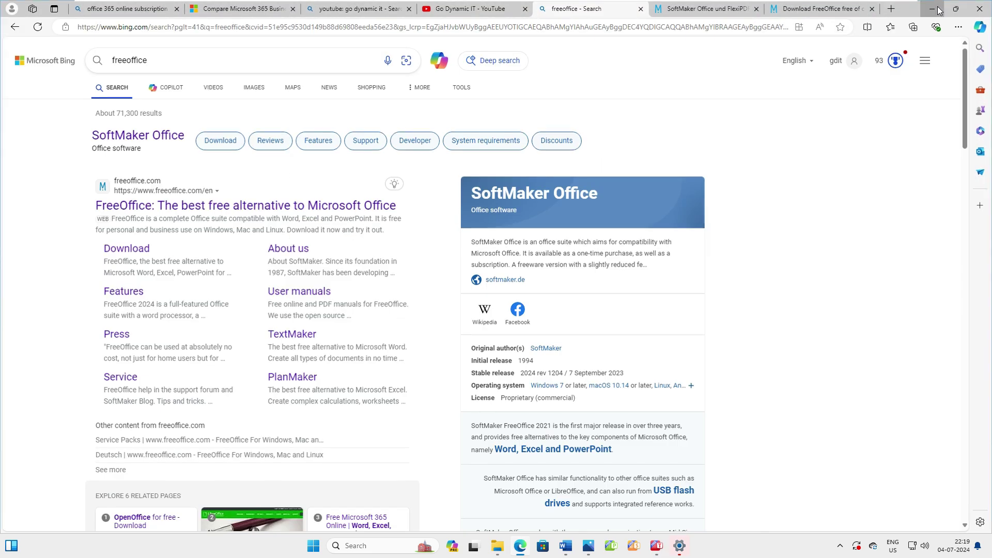
{"action": "left_click", "coordinate": [938, 8]}
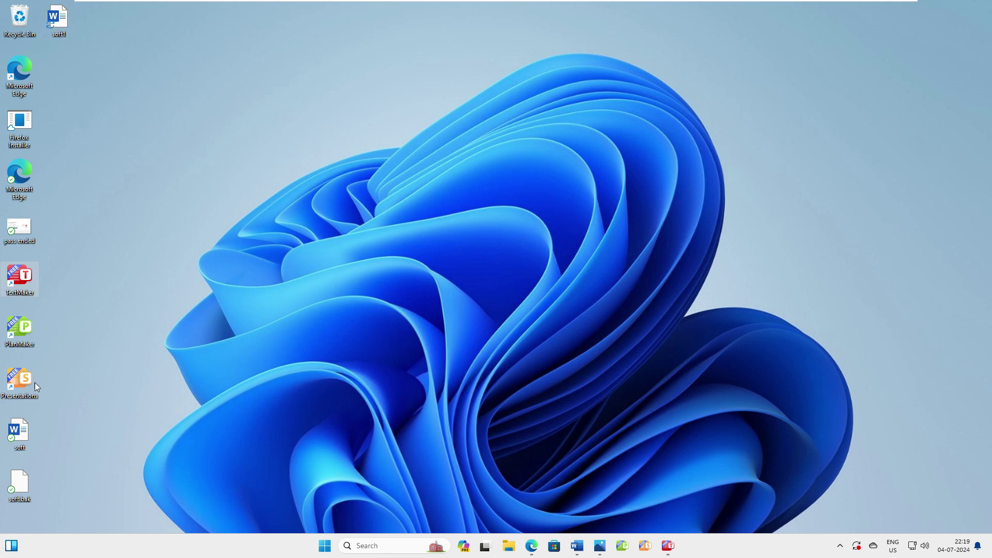
Open the soft1 document from the desktop in Microsoft Word
{"action": "left_click", "coordinate": [62, 23]}
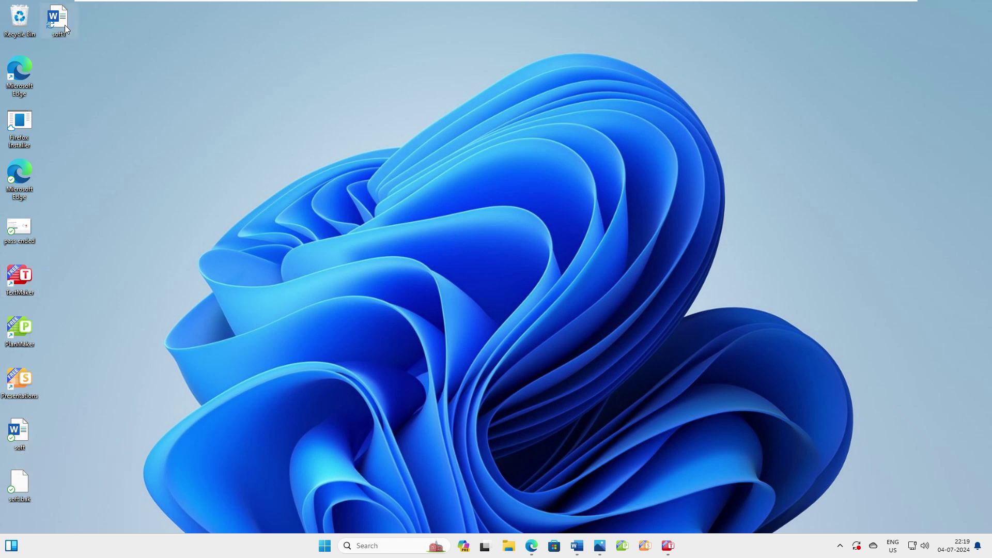
{"action": "key", "text": "Return"}
{"action": "double_click", "coordinate": [434, 186]}
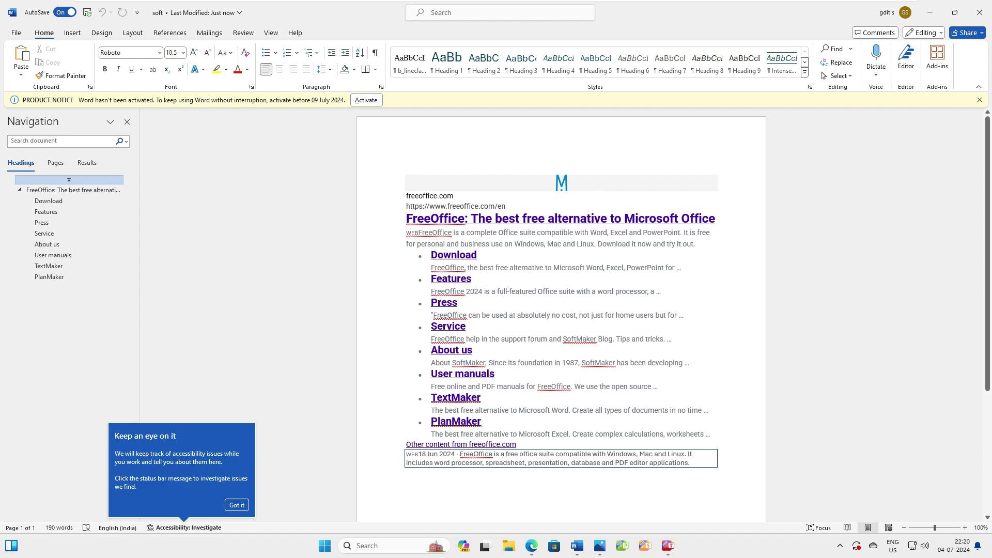
Inspect the added last paragraph, then close Word and TextMaker
{"action": "left_click", "coordinate": [530, 454]}
{"action": "left_click_drag", "start_coordinate": [552, 462], "coordinate": [431, 433]}
{"action": "left_click", "coordinate": [499, 462]}
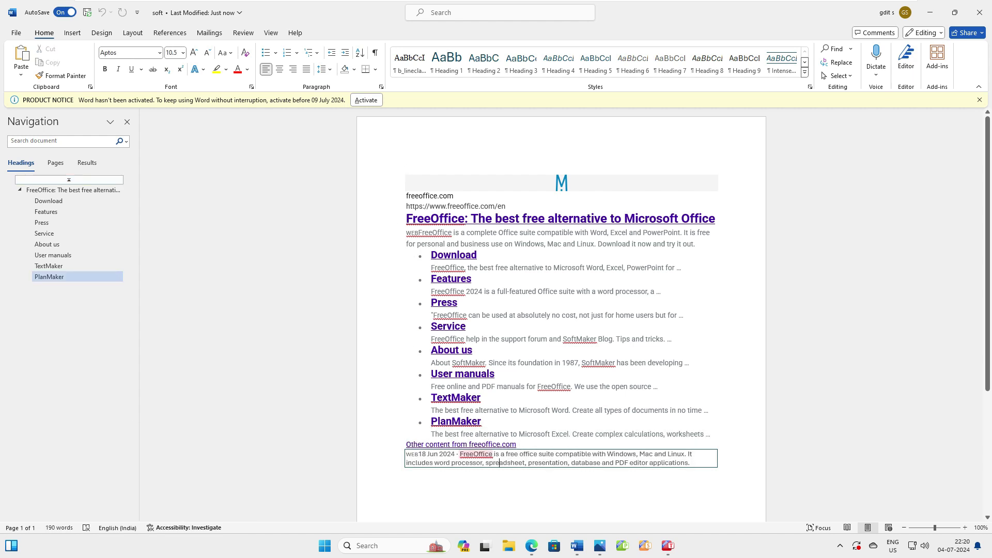
{"action": "left_click", "coordinate": [979, 12]}
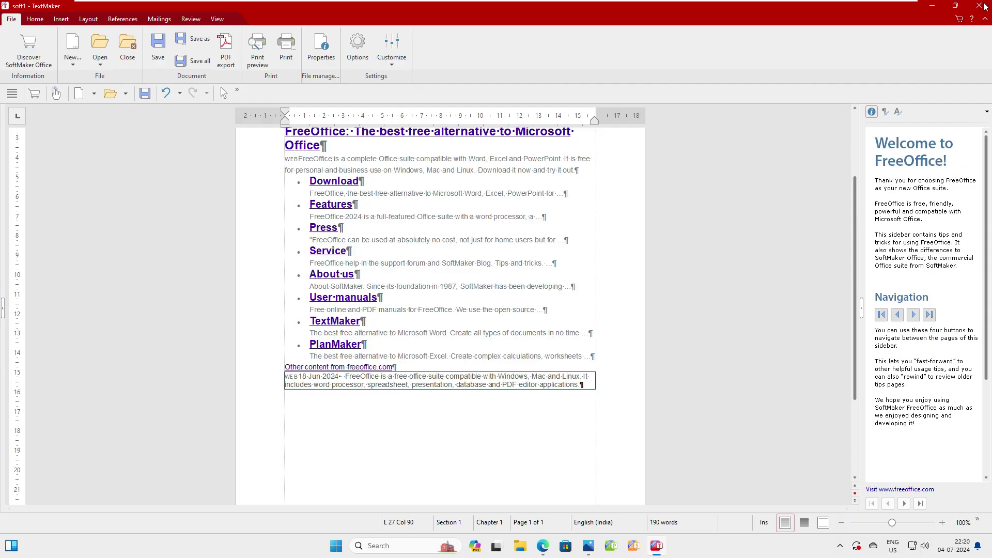
{"action": "left_click", "coordinate": [984, 6]}
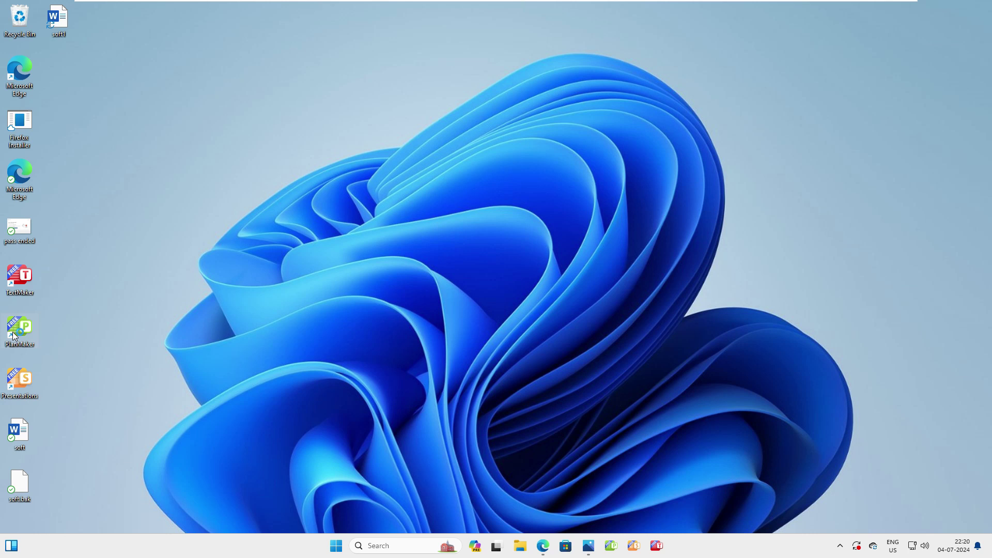
Launch PlanMaker, review its cell merging options and select cell L8
{"action": "double_click", "coordinate": [17, 334]}
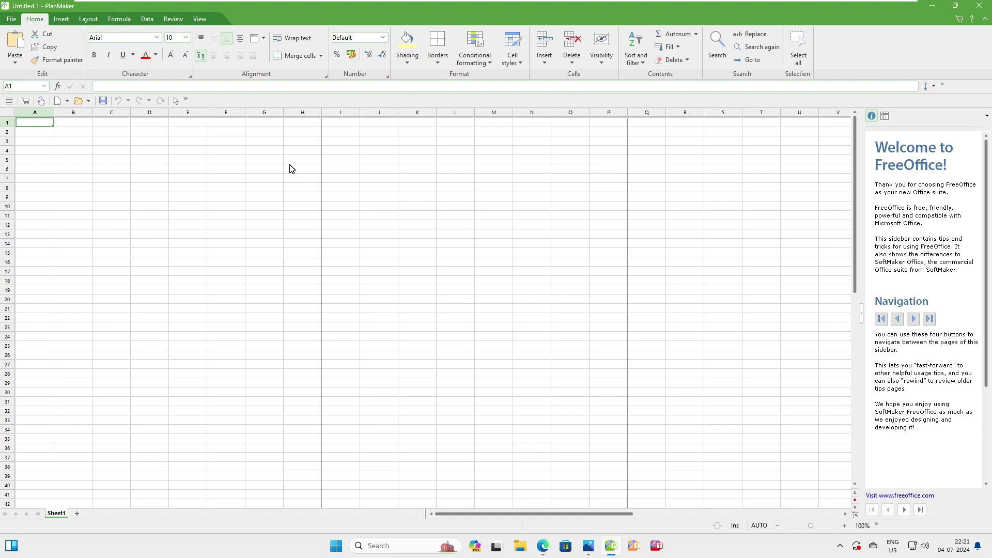
{"action": "left_click", "coordinate": [321, 56]}
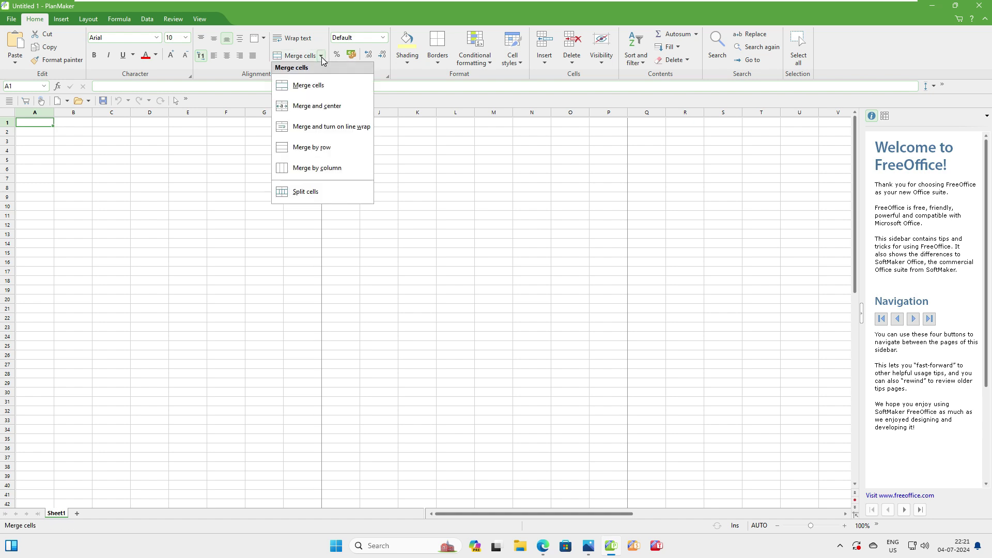
{"action": "left_click", "coordinate": [321, 57]}
{"action": "left_click", "coordinate": [455, 186]}
Review PlanMaker's cell shading colours, border options and conditional formatting options
{"action": "left_click", "coordinate": [408, 52]}
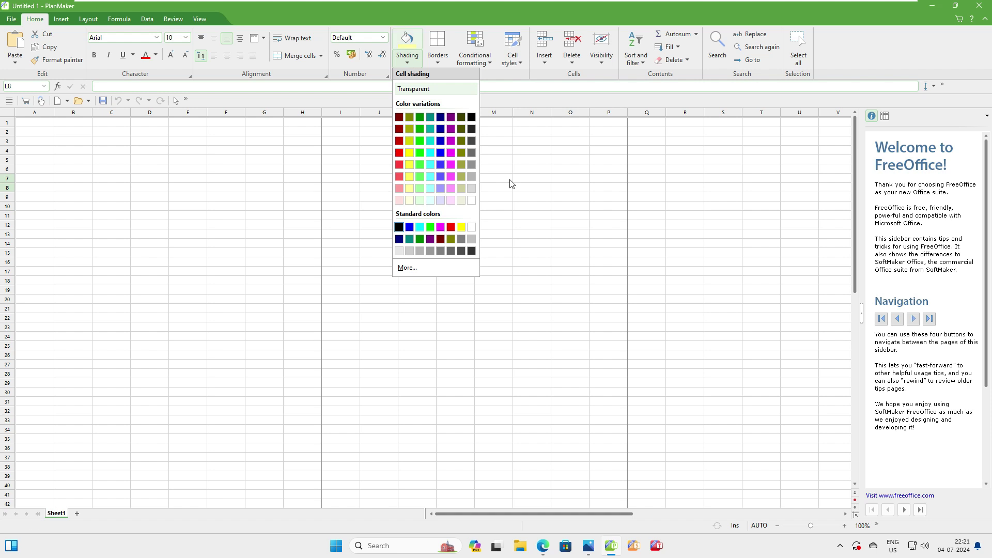
{"action": "left_click", "coordinate": [534, 183]}
{"action": "left_click", "coordinate": [439, 60]}
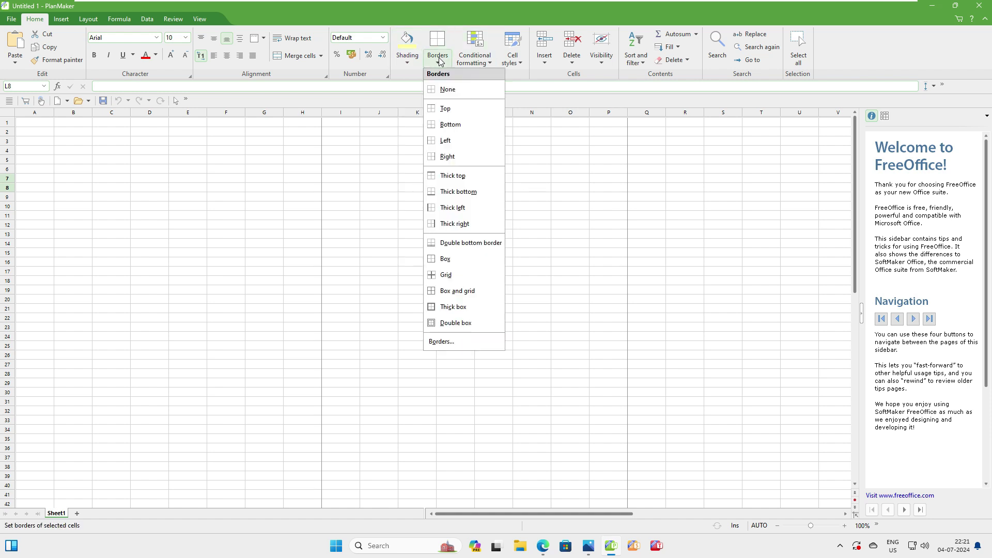
{"action": "left_click", "coordinate": [553, 301]}
{"action": "left_click", "coordinate": [474, 59]}
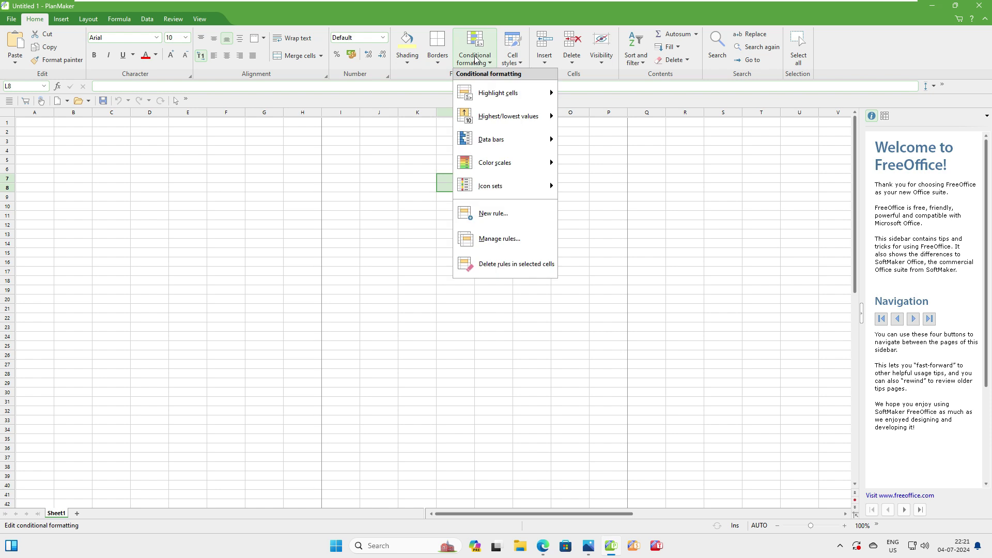
{"action": "left_click", "coordinate": [747, 256]}
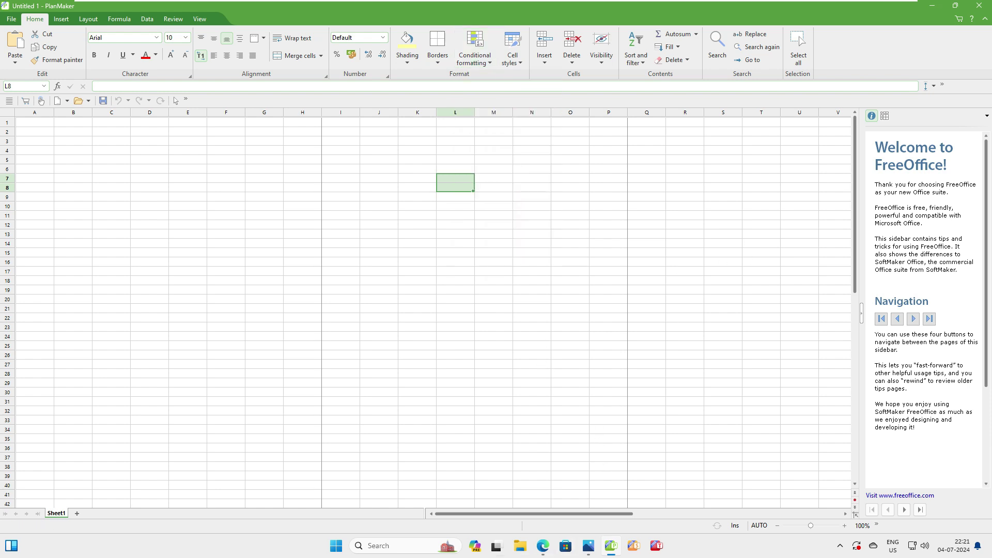
{"action": "left_click", "coordinate": [379, 546]}
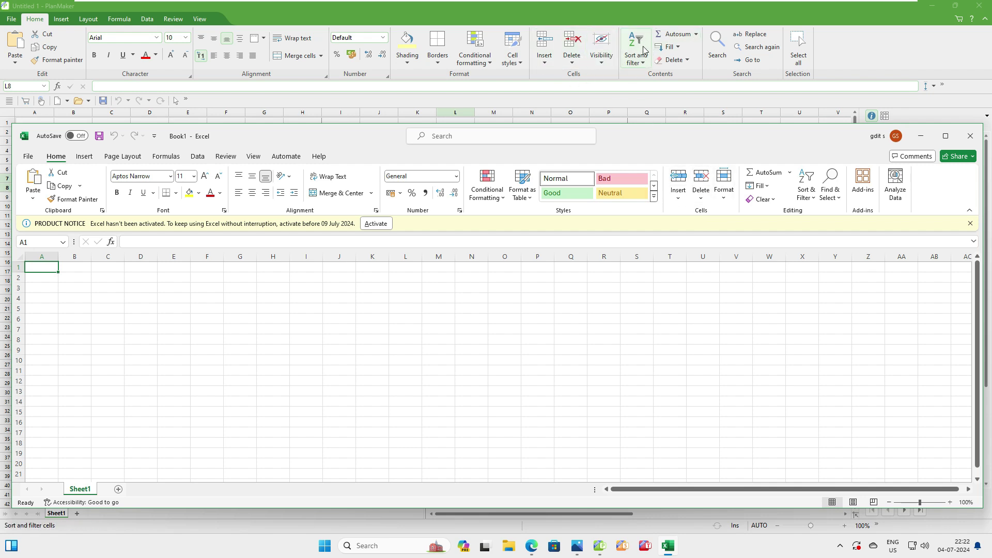
Compare Excel's Sort & Filter options with PlanMaker's Sort and filter dropdown
{"action": "left_click", "coordinate": [806, 191]}
{"action": "left_click", "coordinate": [634, 64]}
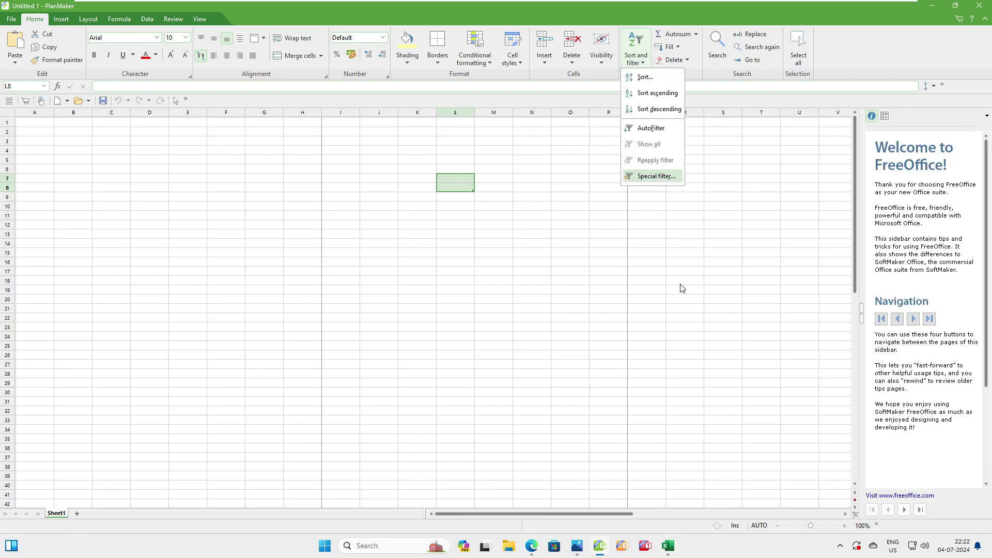
{"action": "left_click", "coordinate": [668, 552]}
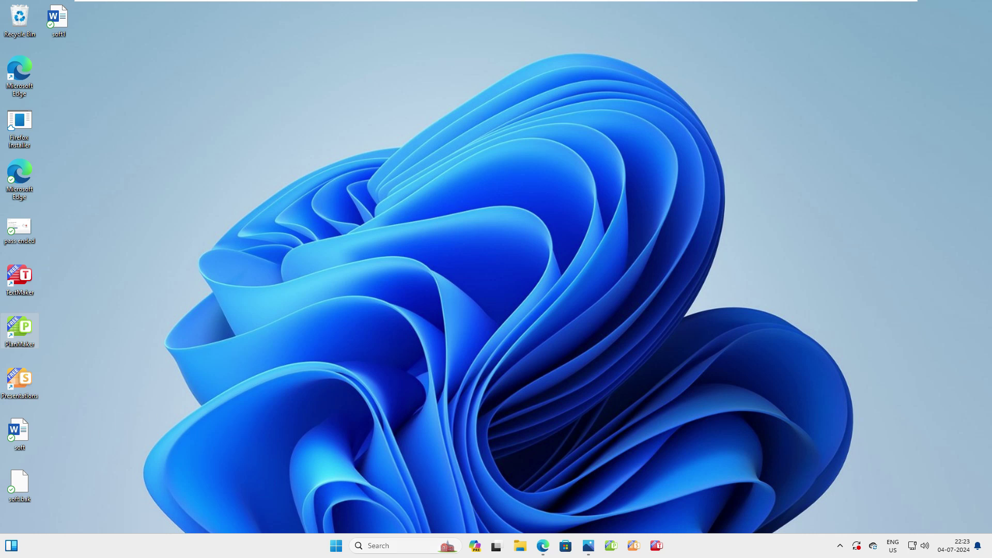
Launch PowerPoint by searching 'power' and start a blank presentation
{"action": "left_click", "coordinate": [370, 547]}
{"action": "type", "text": "power"}
{"action": "left_click", "coordinate": [398, 259]}
{"action": "left_click", "coordinate": [140, 115]}
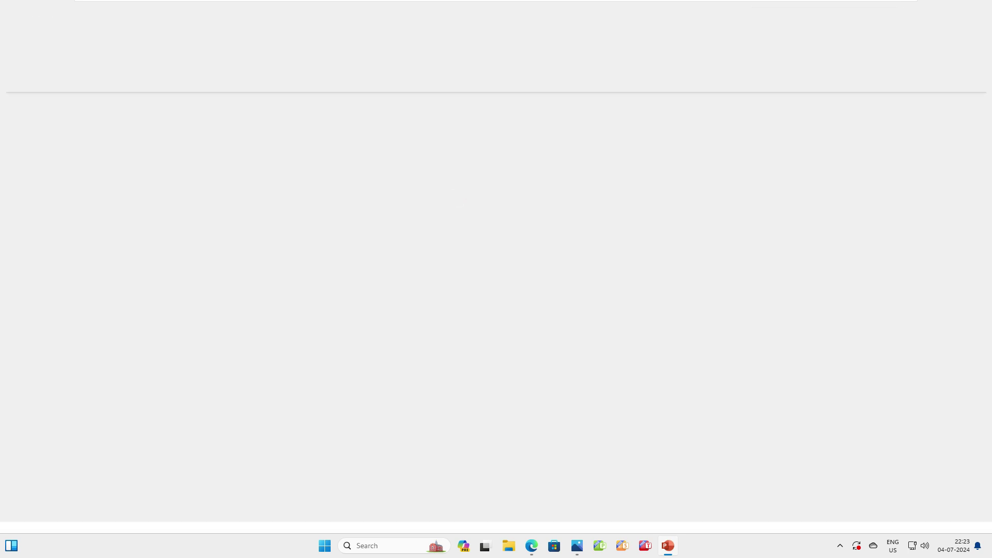
{"action": "key", "text": "Escape"}
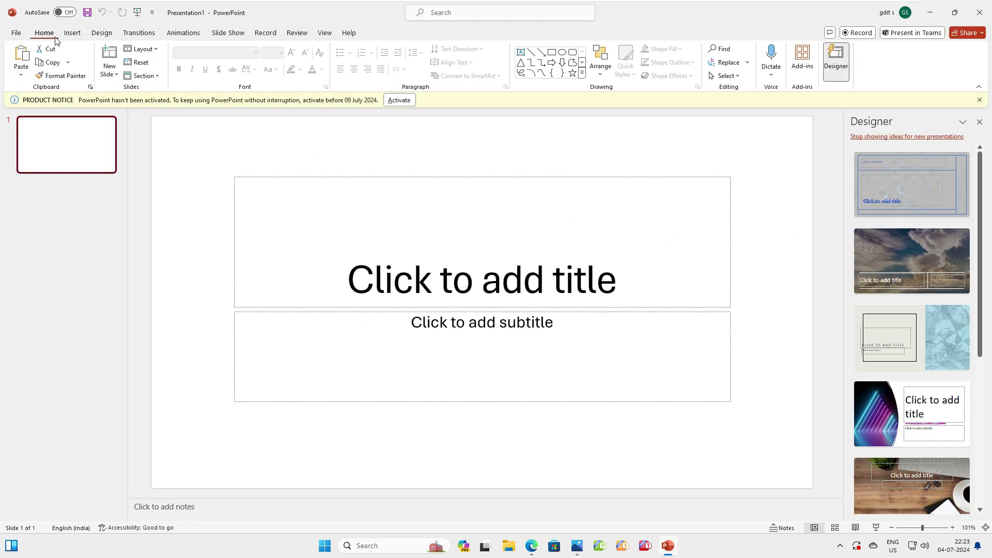
Launch FreeOffice Presentations and resize PowerPoint's window to sit over it
{"action": "left_click", "coordinate": [954, 12]}
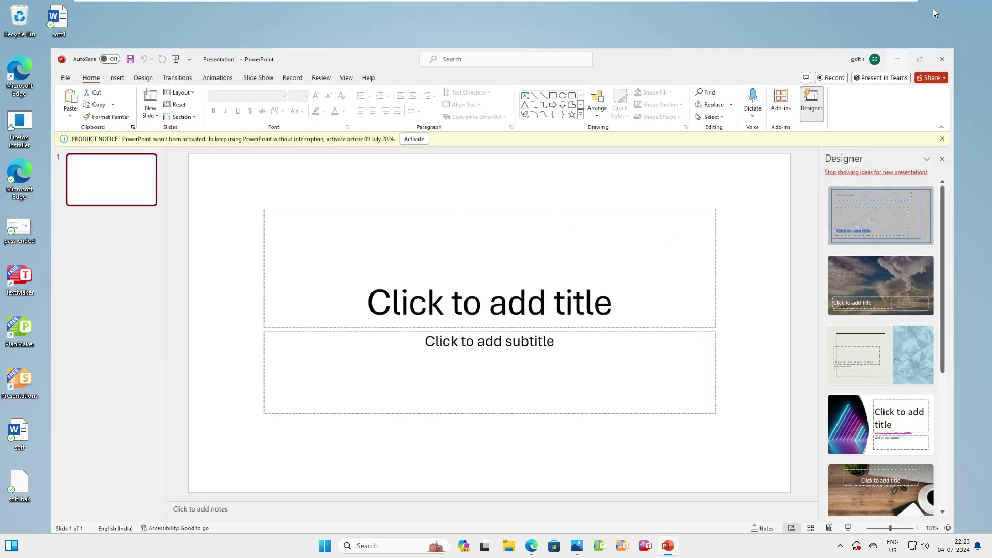
{"action": "left_click", "coordinate": [897, 59]}
{"action": "double_click", "coordinate": [20, 379]}
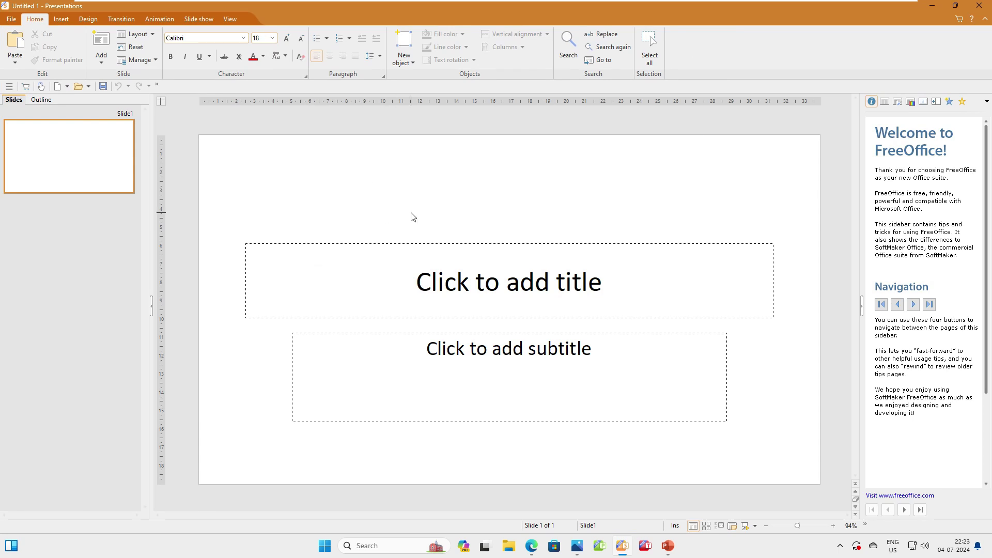
{"action": "left_click", "coordinate": [667, 549]}
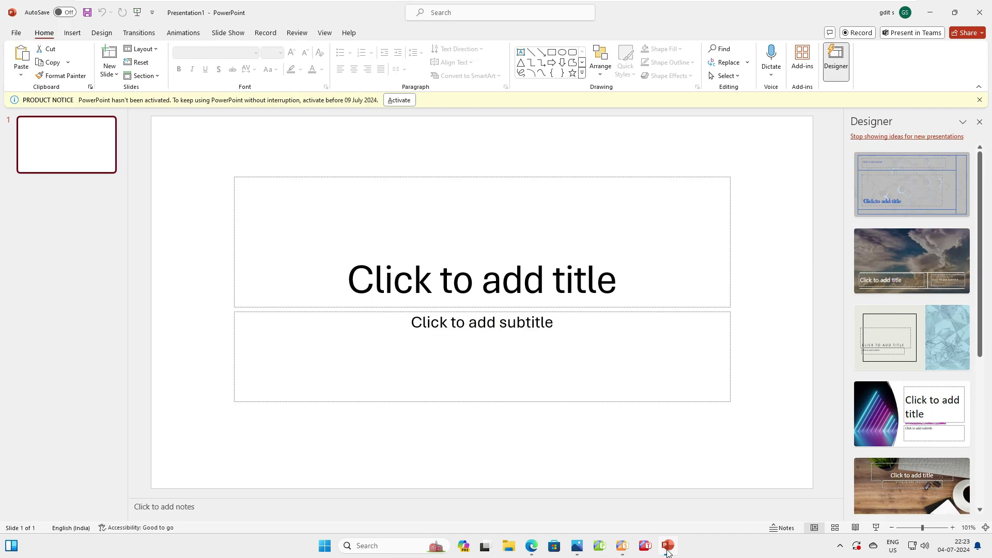
{"action": "left_click_drag", "start_coordinate": [740, 15], "coordinate": [493, 156]}
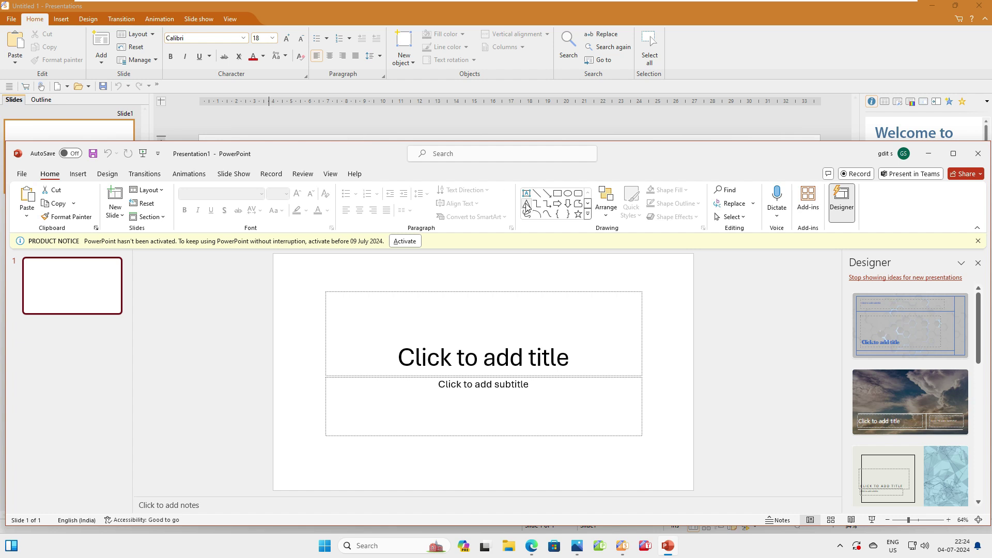
Try the pale yellow, dark red, black, purple and brown slide colour schemes
{"action": "left_click", "coordinate": [160, 74]}
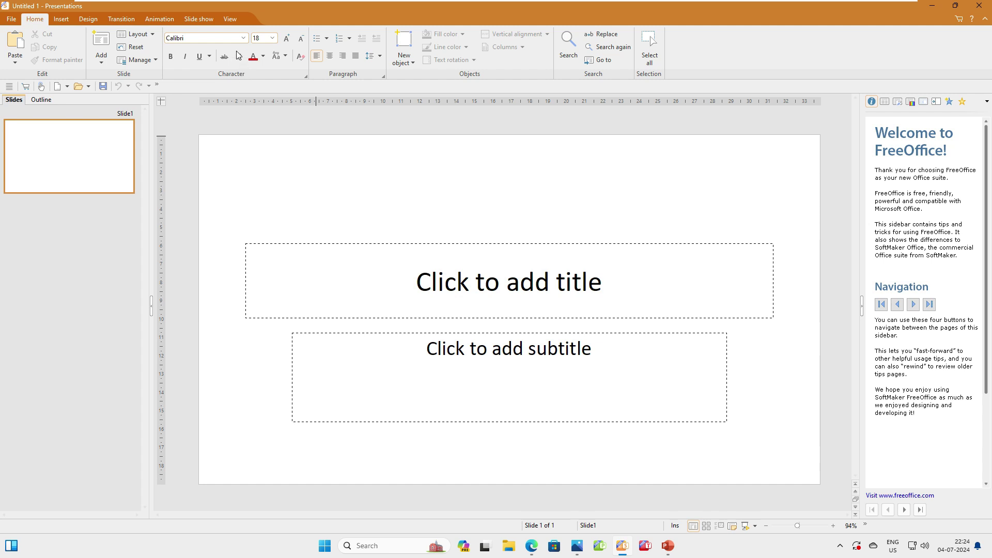
{"action": "left_click", "coordinate": [509, 282]}
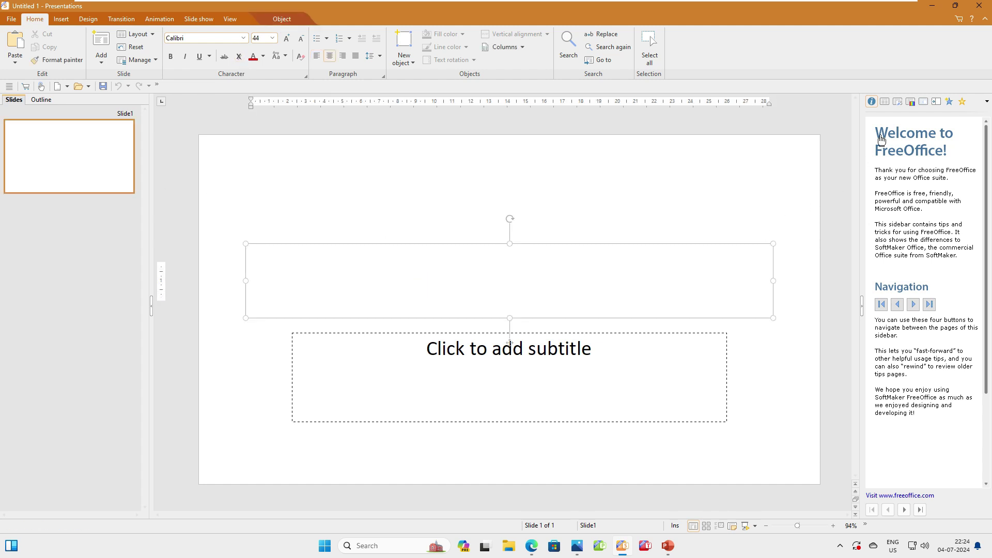
{"action": "left_click", "coordinate": [910, 102]}
{"action": "left_click", "coordinate": [956, 263]}
{"action": "left_click", "coordinate": [957, 307]}
{"action": "left_click", "coordinate": [955, 360]}
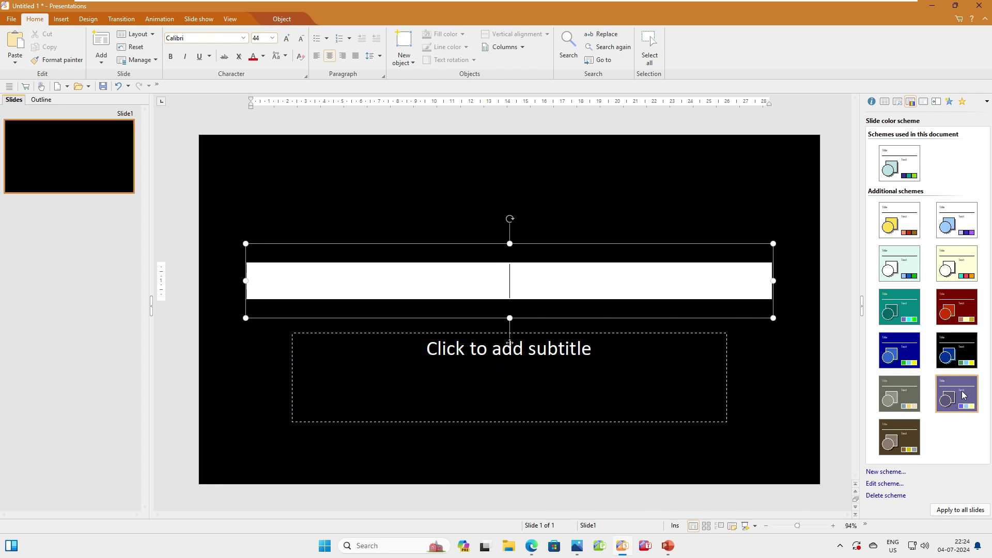
{"action": "left_click", "coordinate": [957, 393]}
{"action": "left_click", "coordinate": [900, 450]}
Try a different slide design, then apply the Comparison layout
{"action": "left_click", "coordinate": [898, 103]}
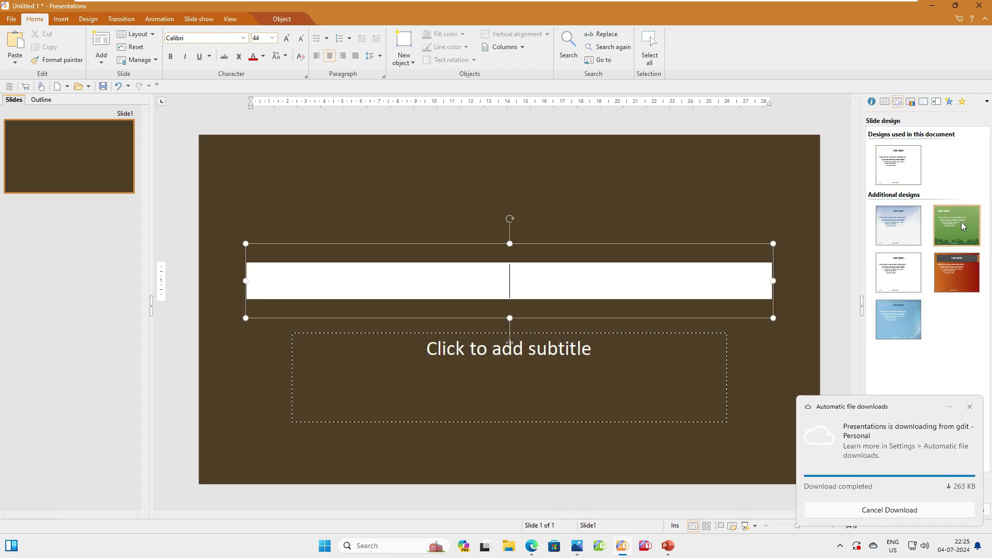
{"action": "left_click", "coordinate": [899, 240]}
{"action": "left_click", "coordinate": [884, 101]}
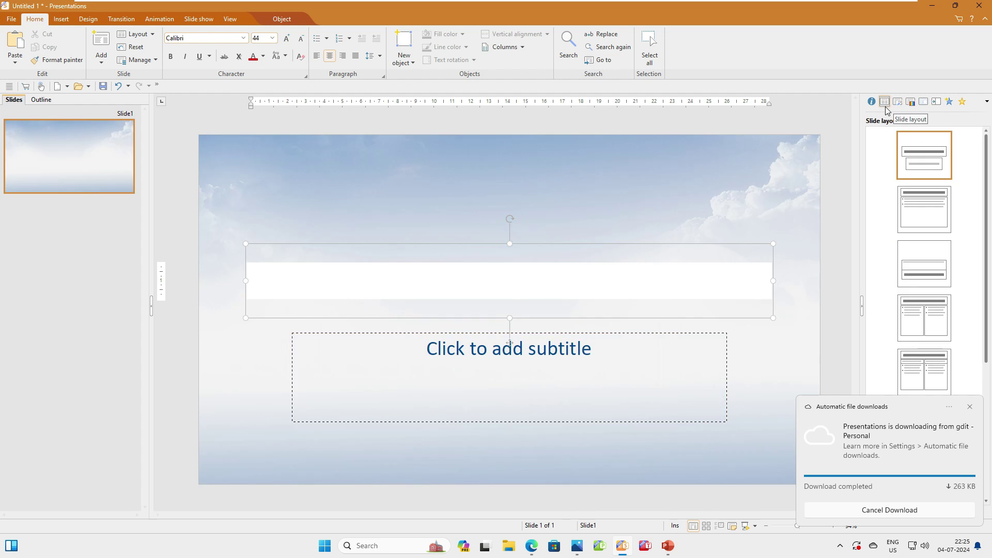
{"action": "left_click", "coordinate": [927, 283]}
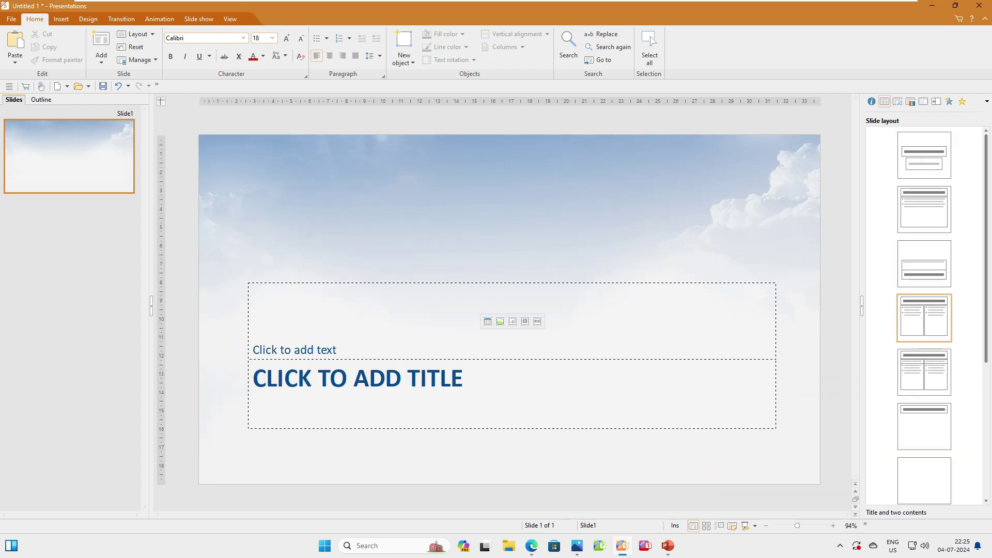
{"action": "left_click", "coordinate": [927, 326]}
{"action": "left_click", "coordinate": [926, 356]}
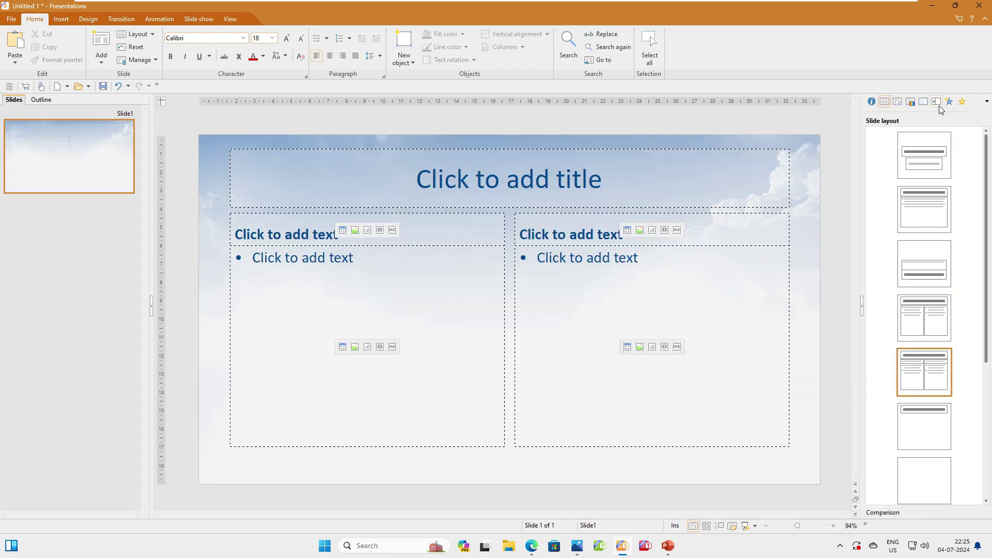
Give the slide a sky-blue picture background with green vines
{"action": "left_click", "coordinate": [923, 102]}
{"action": "left_click", "coordinate": [924, 102]}
{"action": "left_click", "coordinate": [952, 185]}
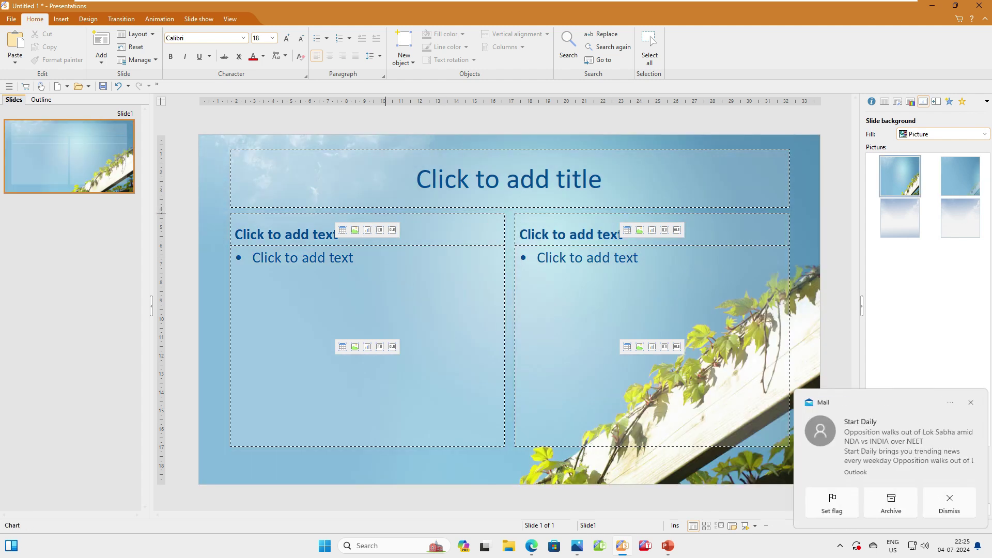
{"action": "left_click", "coordinate": [954, 5]}
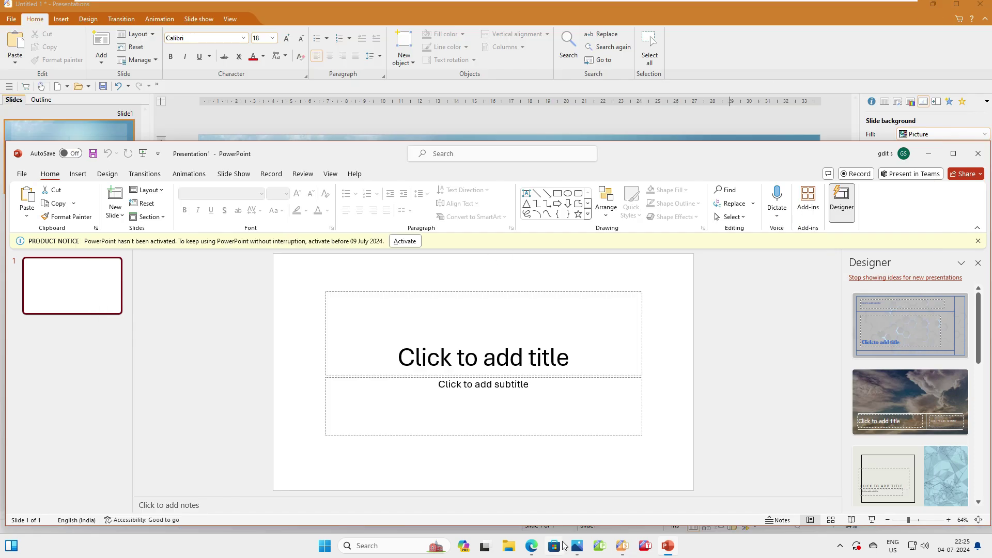
In Edge, check the FreeOffice download page and search 'freeoffice w' in a new tab
{"action": "left_click", "coordinate": [533, 535]}
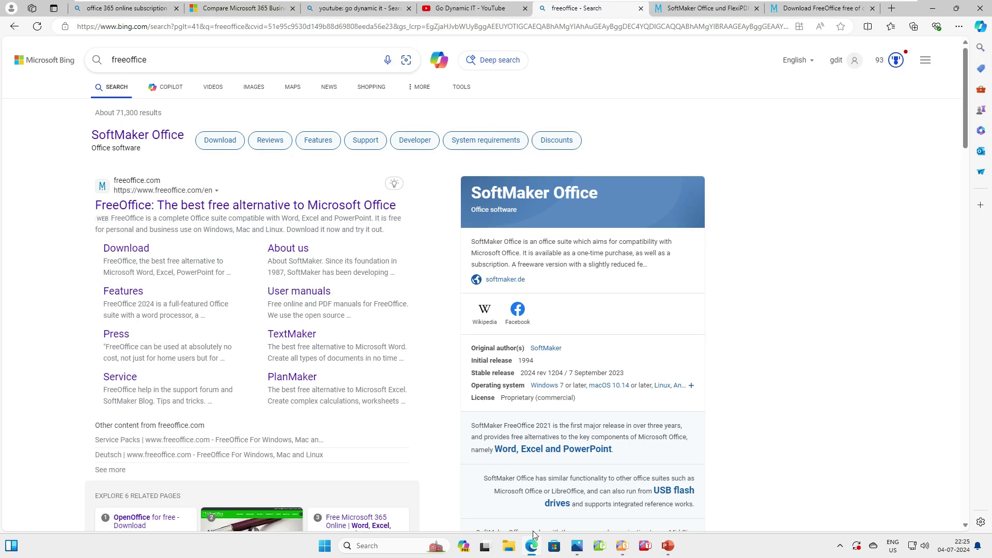
{"action": "left_click", "coordinate": [703, 8]}
{"action": "left_click", "coordinate": [811, 9]}
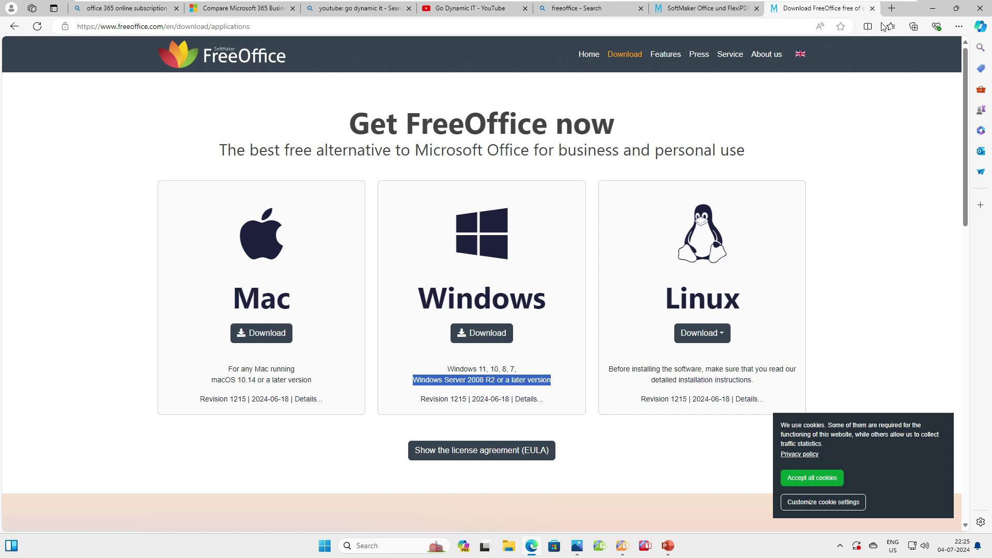
{"action": "left_click", "coordinate": [891, 8]}
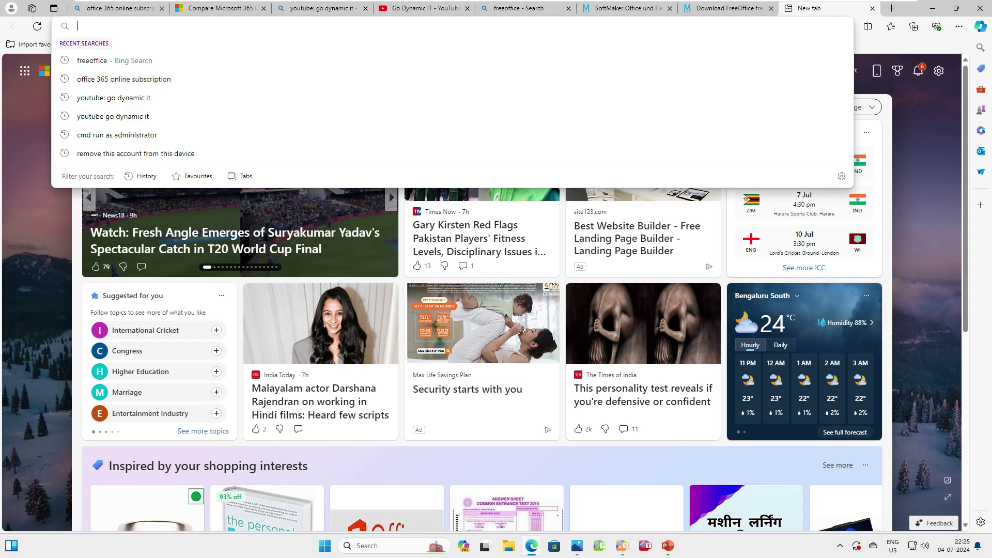
{"action": "type", "text": "freeoffice w"}
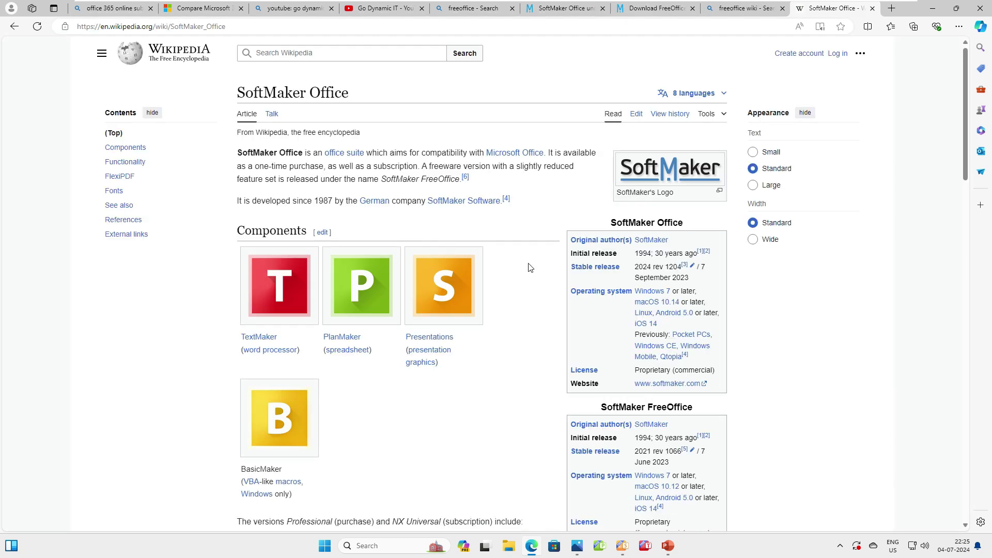
Read the SoftMaker Office Wikipedia article, noting its 1994 initial release, then return to PowerPoint
{"action": "left_click_drag", "start_coordinate": [250, 202], "coordinate": [467, 202]}
{"action": "mouse_move", "coordinate": [465, 202]}
{"action": "left_click_drag", "start_coordinate": [580, 225], "coordinate": [620, 232]}
{"action": "left_click", "coordinate": [633, 259]}
{"action": "double_click", "coordinate": [643, 253]}
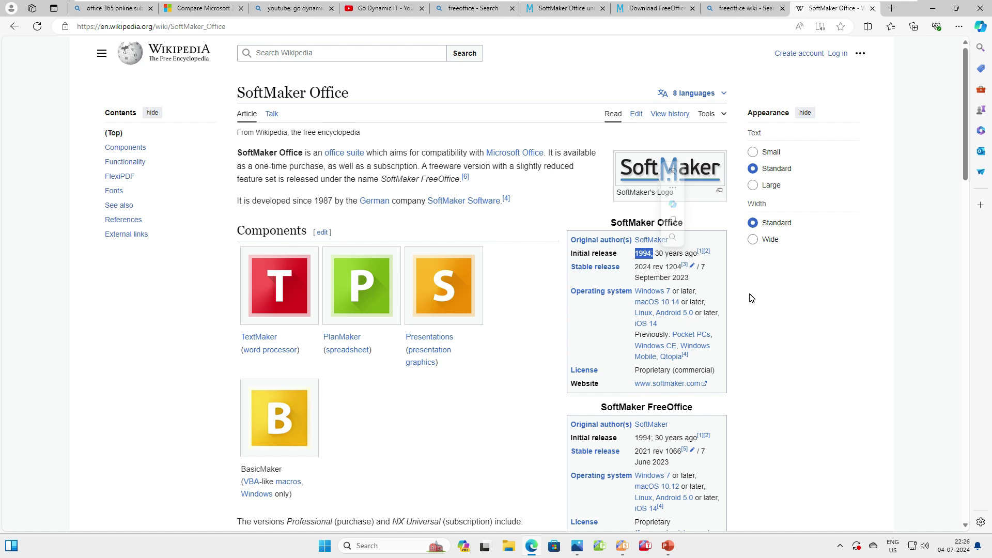
{"action": "scroll", "coordinate": [752, 298], "scroll_direction": "down", "scroll_amount": 5}
{"action": "key", "text": "alt+Tab"}
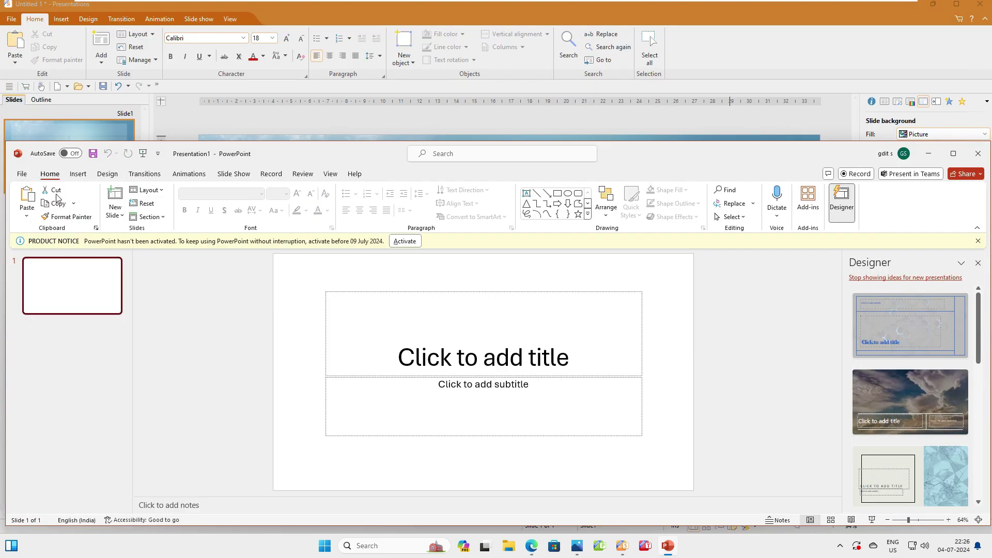